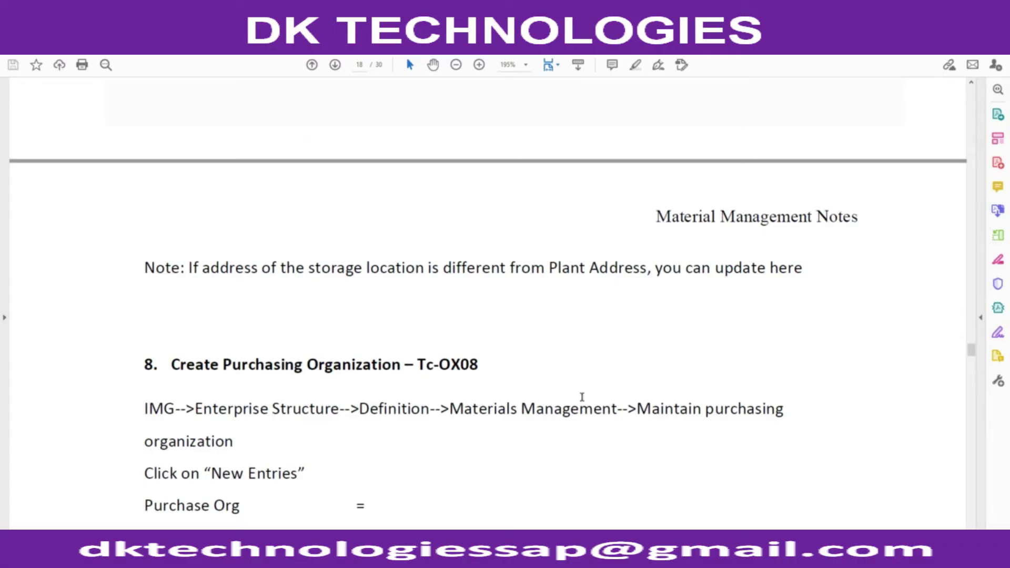
Step: Check the notes on creating a purchasing organization, switch to SAP and open the Maintain purchasing organization activity
scroll(480, 399, "down", 3)
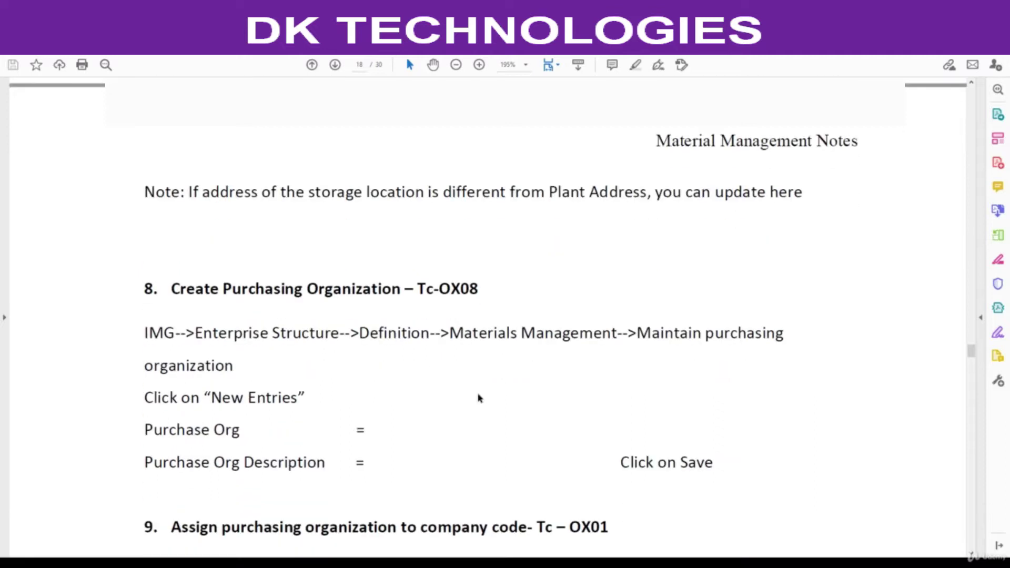
scroll(480, 398, "down", 1)
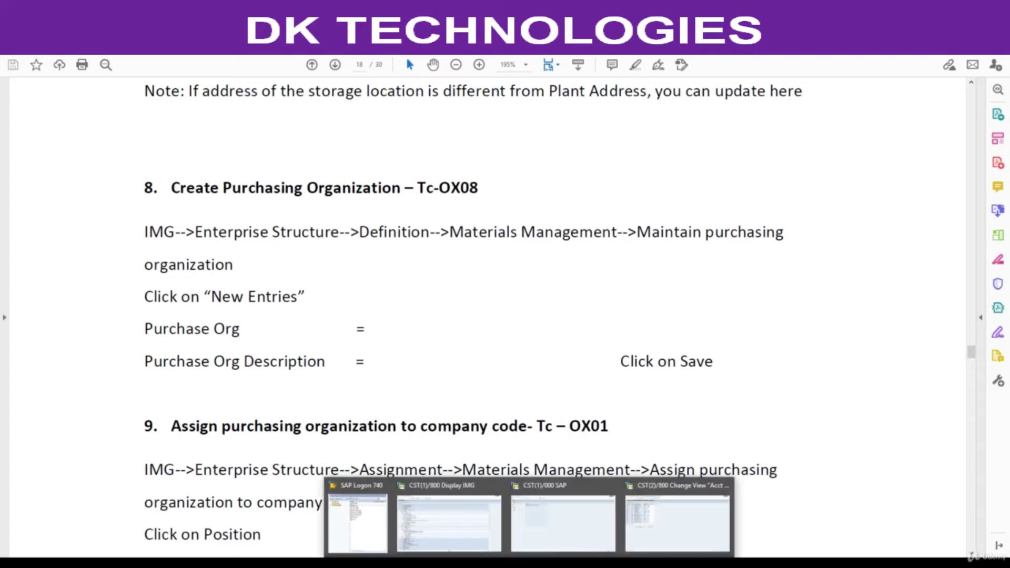
left_click(453, 532)
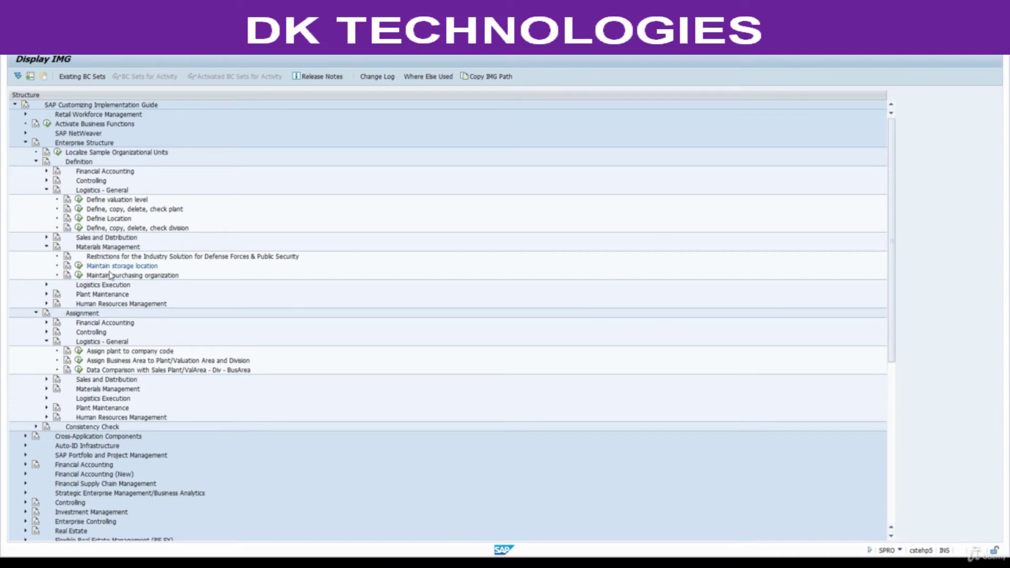
left_click(78, 275)
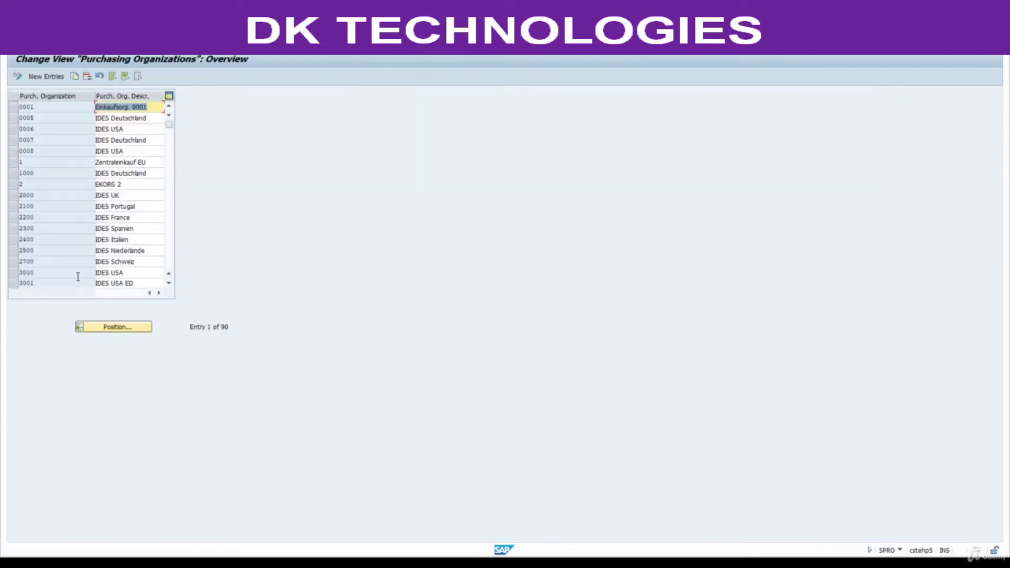
Step: Create purchasing organization 8800 with the description "Purch.Org for 8800" and save it to the Diligent basic configuration request
left_click(53, 77)
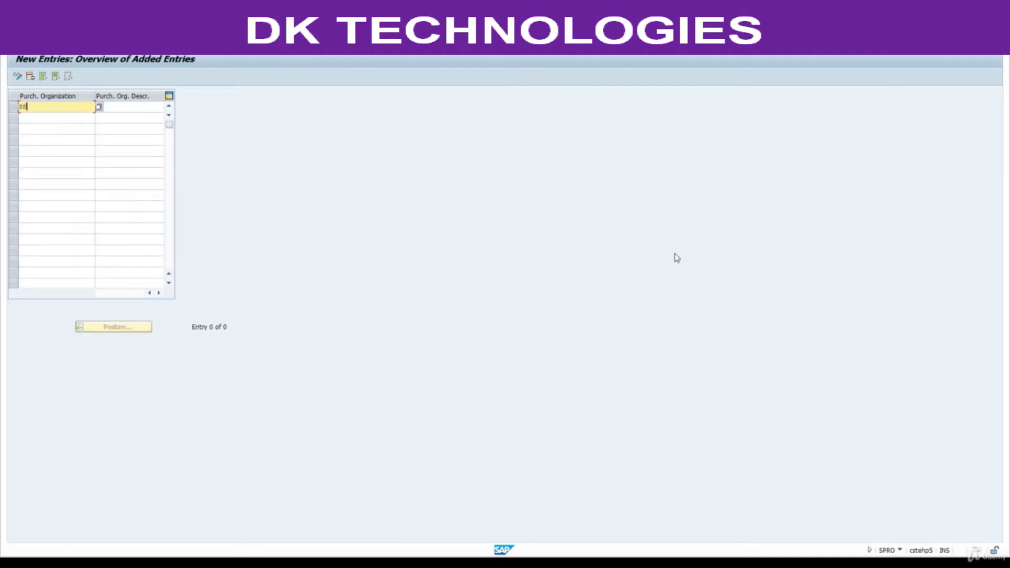
key("Tab")
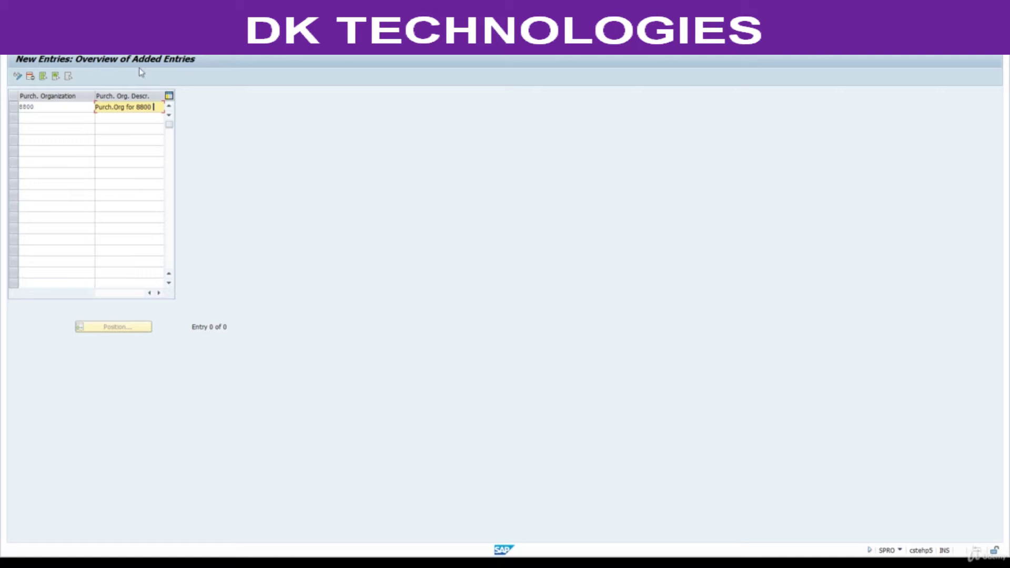
left_click(30, 76)
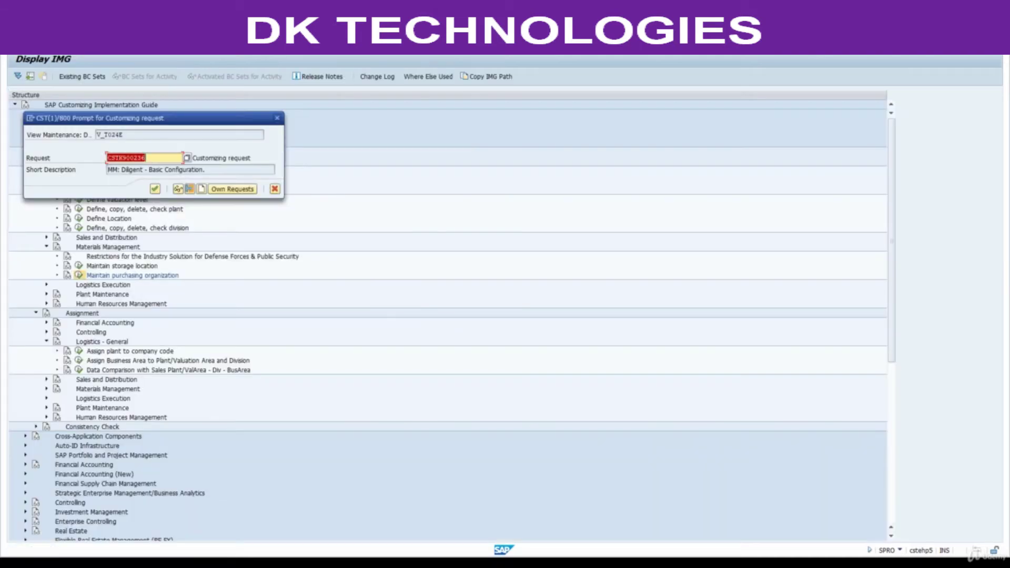
key("Return")
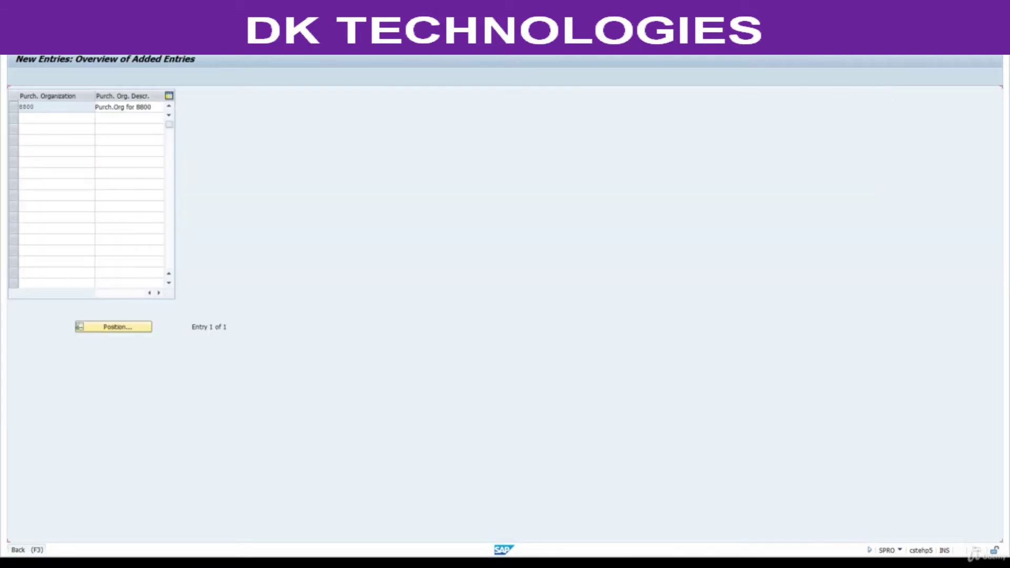
key("F3")
Step: Check the PDF notes on assigning the purchasing organization to a company code and expand Materials Management under Assignment in SAP
key("alt+Tab")
scroll(367, 440, "down", 5)
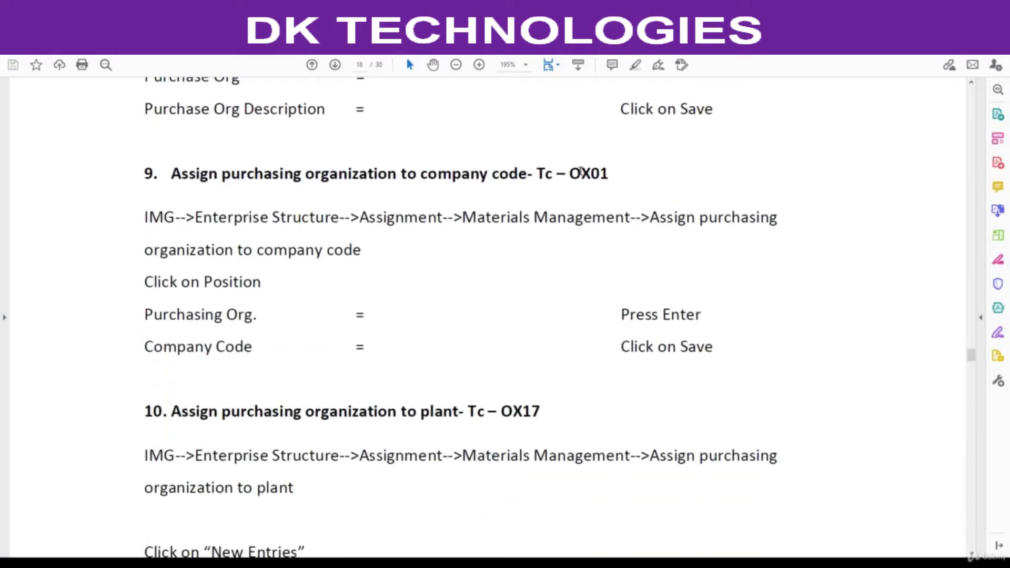
key("alt+Tab")
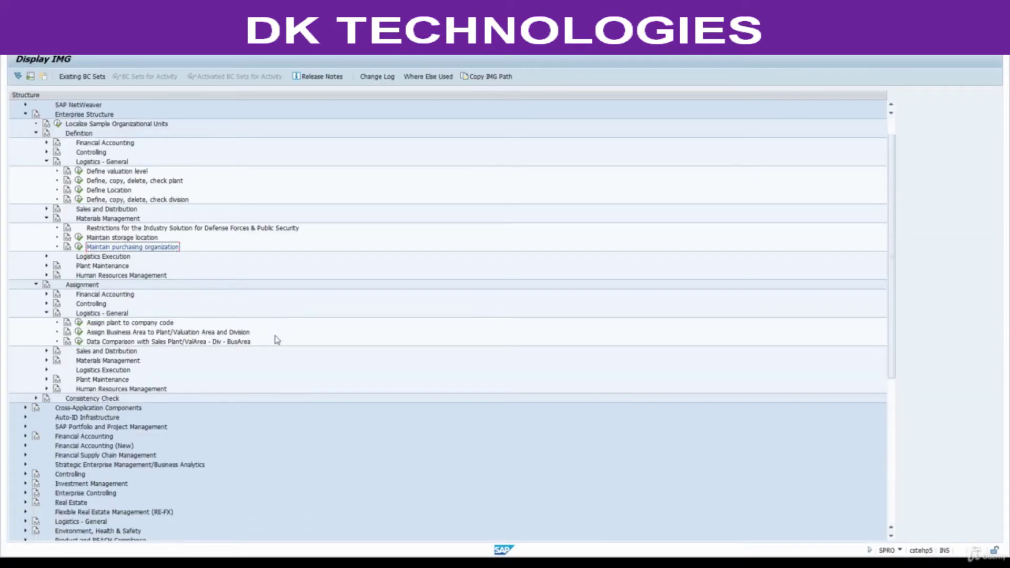
left_click(46, 361)
Step: Check the PDF notes on plant assignment, return to SAP and read the documentation for assigning purchasing organizations to company codes
scroll(255, 377, "down", 2)
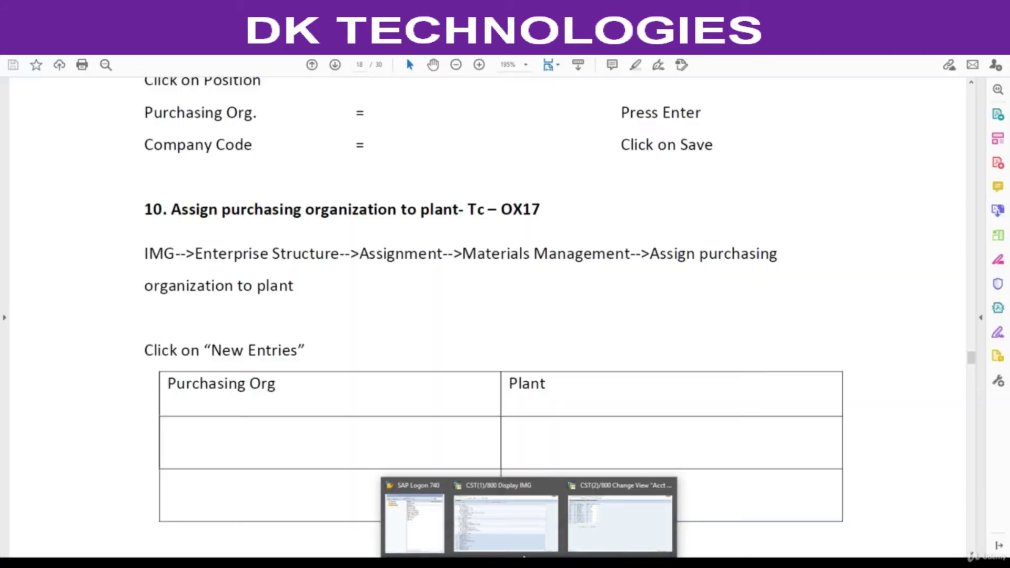
left_click(505, 533)
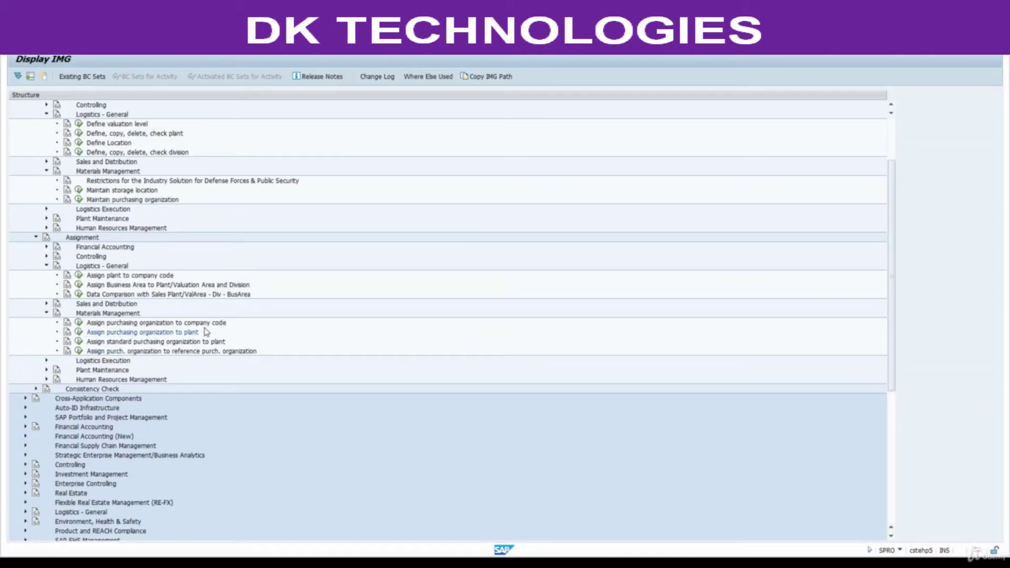
left_click(68, 324)
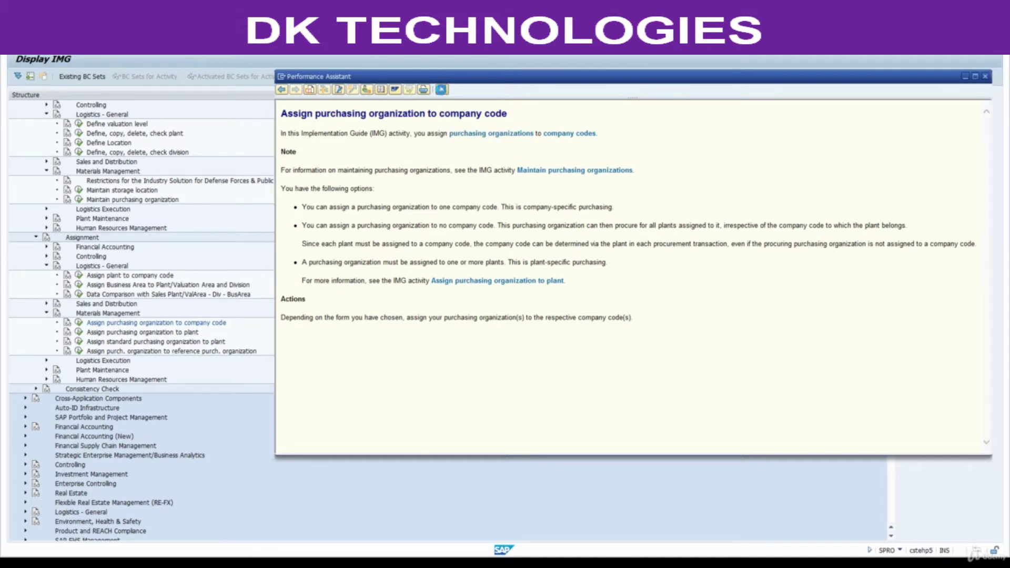
left_click(442, 90)
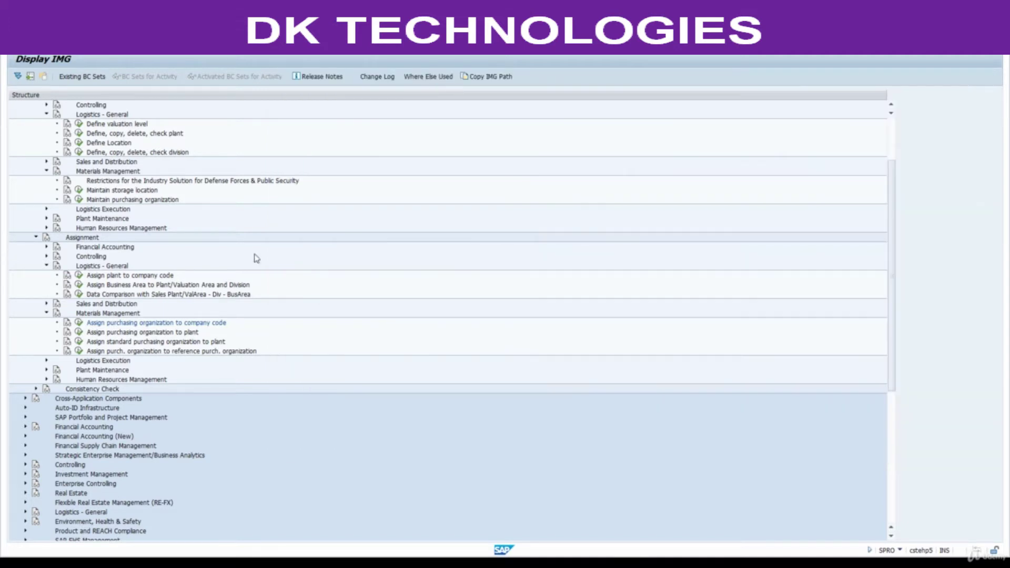
Step: Assign purchasing organization 8800 to company code 8800 and save it to the proposed customizing request
left_click(79, 324)
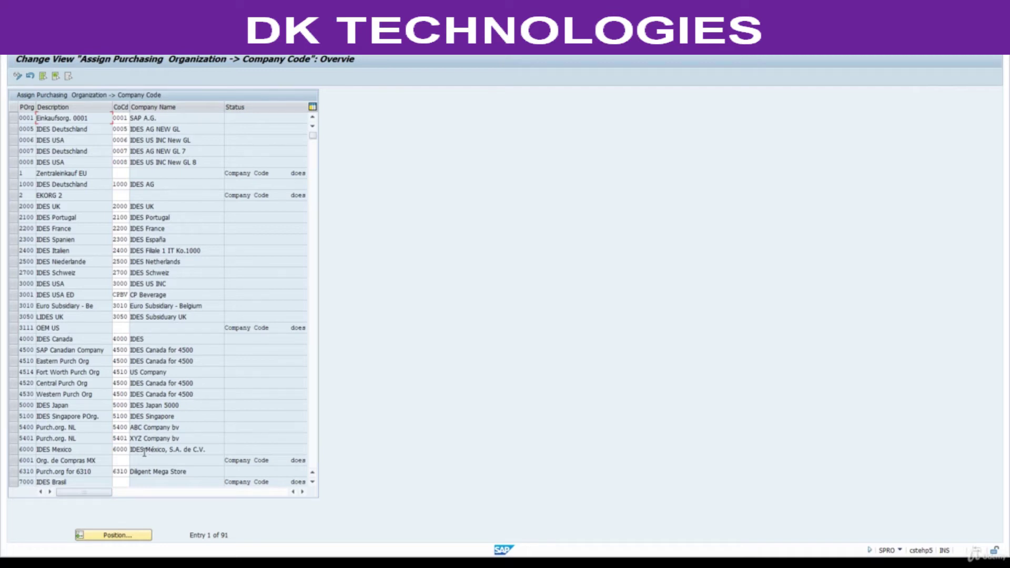
left_click(113, 535)
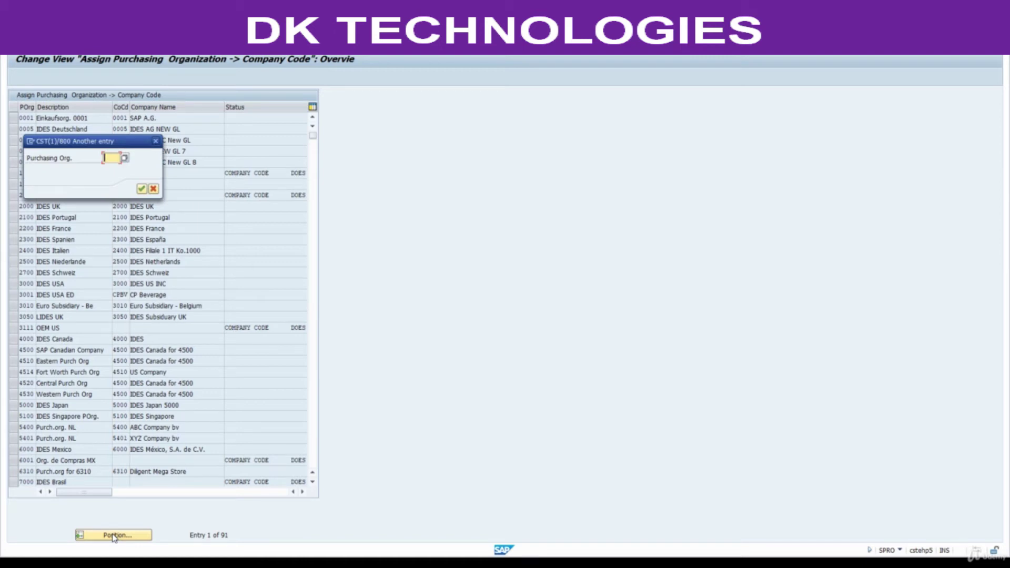
type("8800")
key("Return")
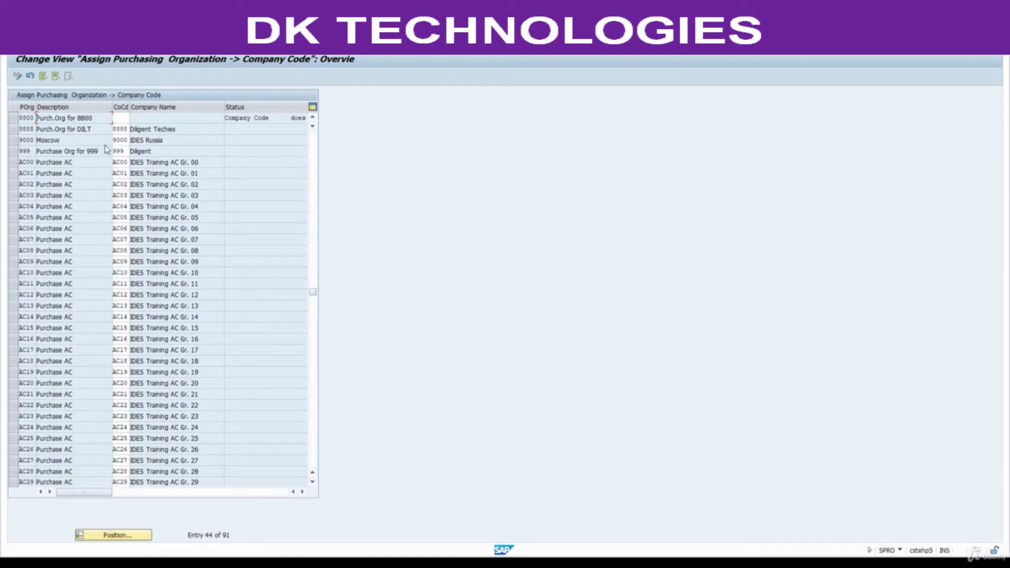
left_click(119, 118)
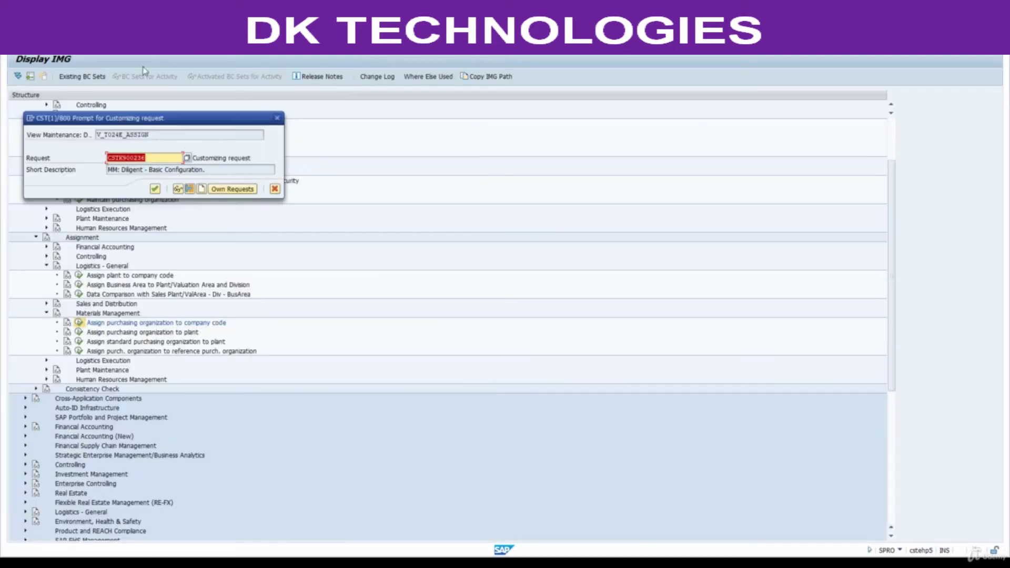
left_click(156, 188)
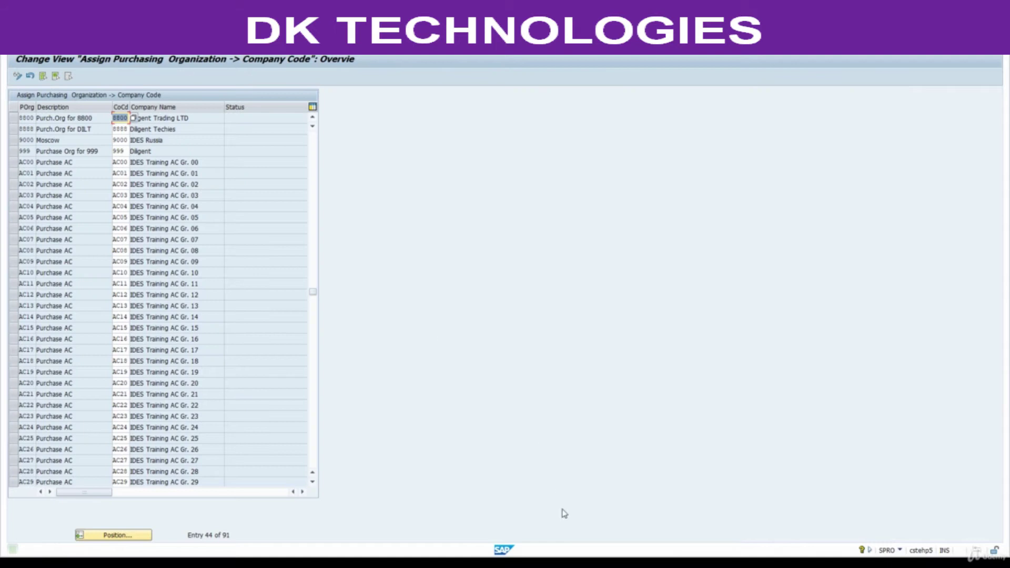
Step: Check the PDF notes on the standard purchasing organization, return to SAP and read the documentation for assigning it to plants
key("alt+Tab")
scroll(518, 446, "down", 10)
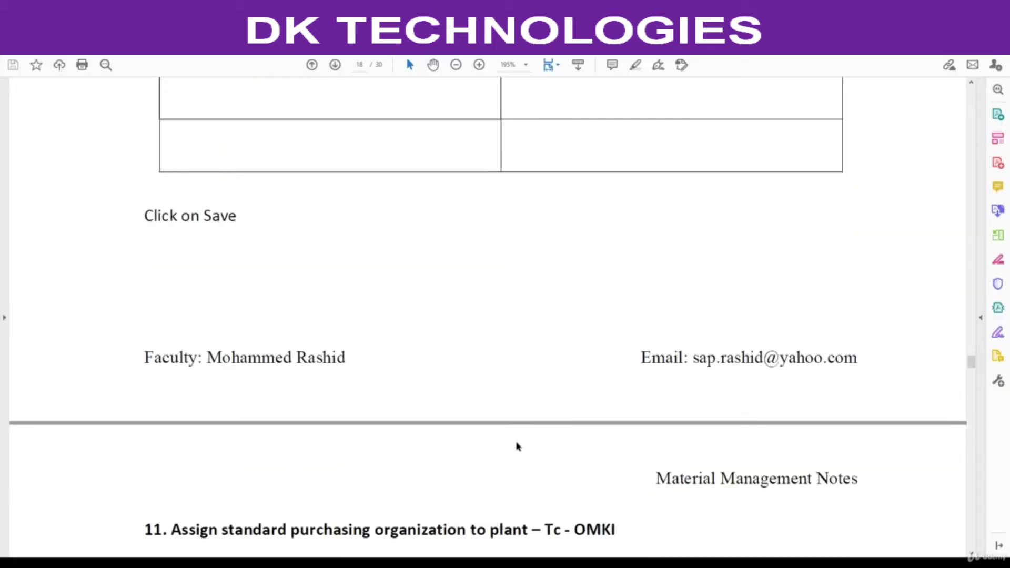
scroll(517, 447, "down", 2)
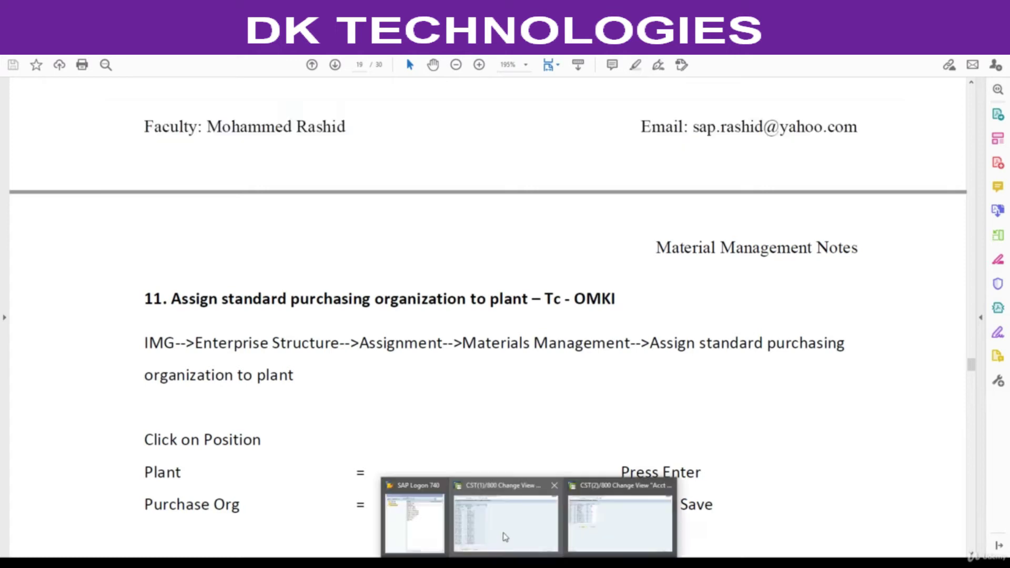
left_click(503, 535)
key("F3")
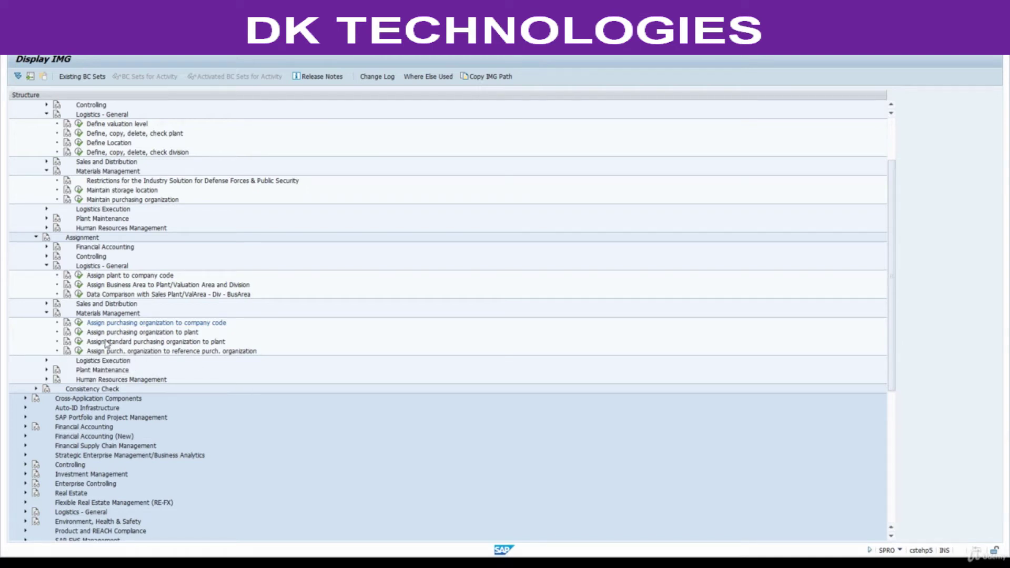
left_click(67, 342)
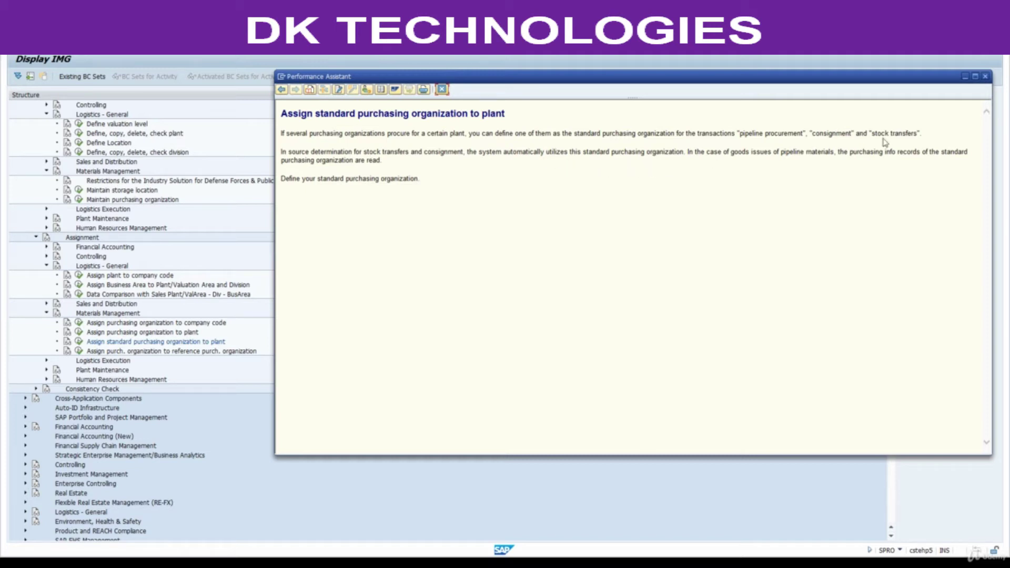
left_click(988, 80)
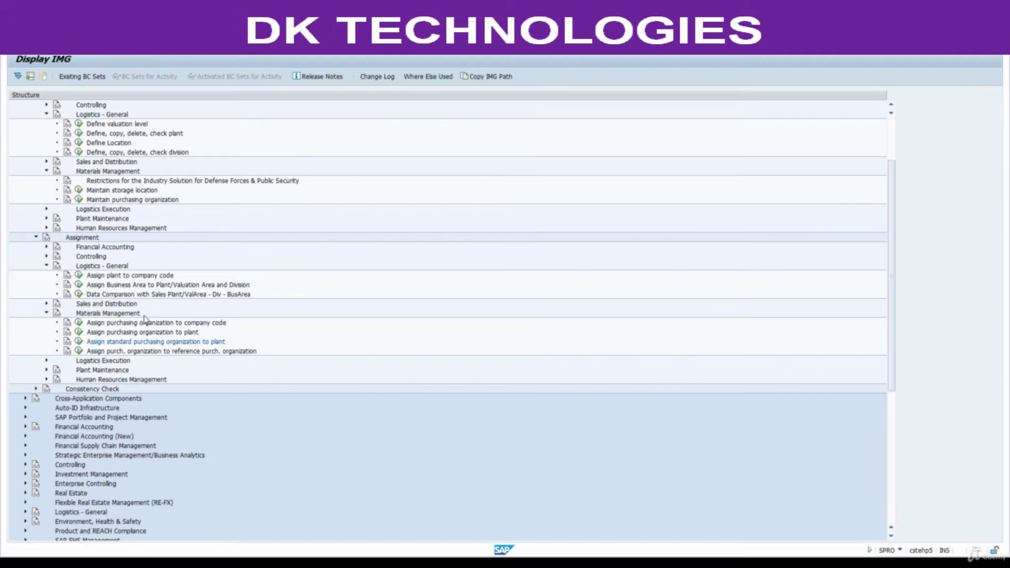
Step: Assign 8800 as the standard purchasing organization of plants 8801 and 8802 and save to the proposed customizing request
left_click(79, 342)
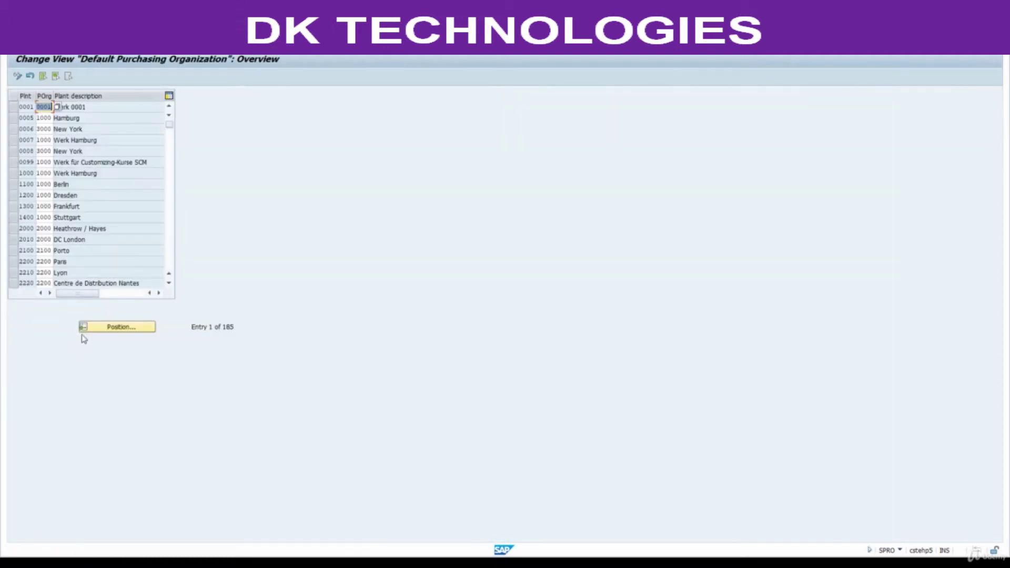
left_click(110, 328)
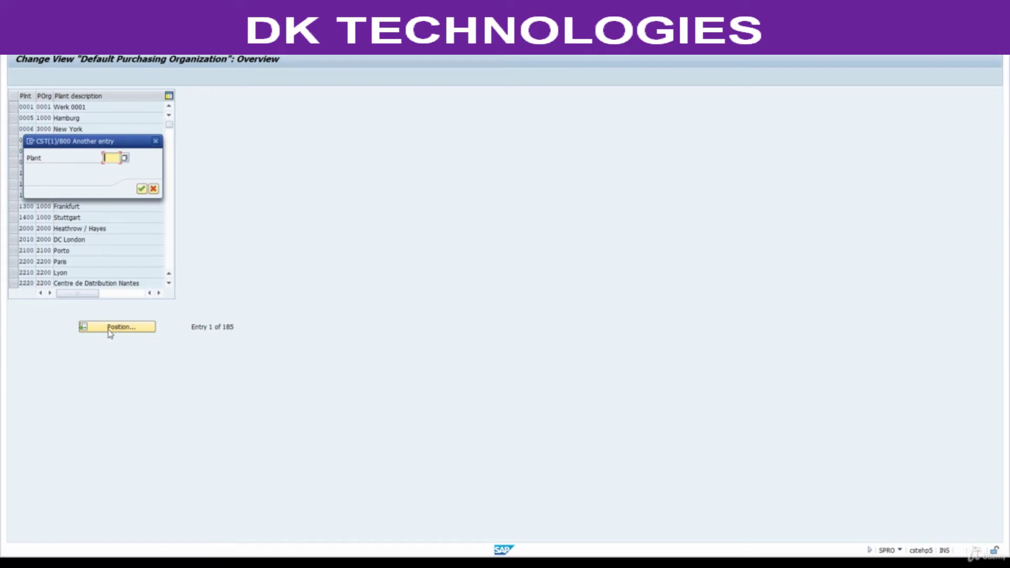
type("8801")
key("Return")
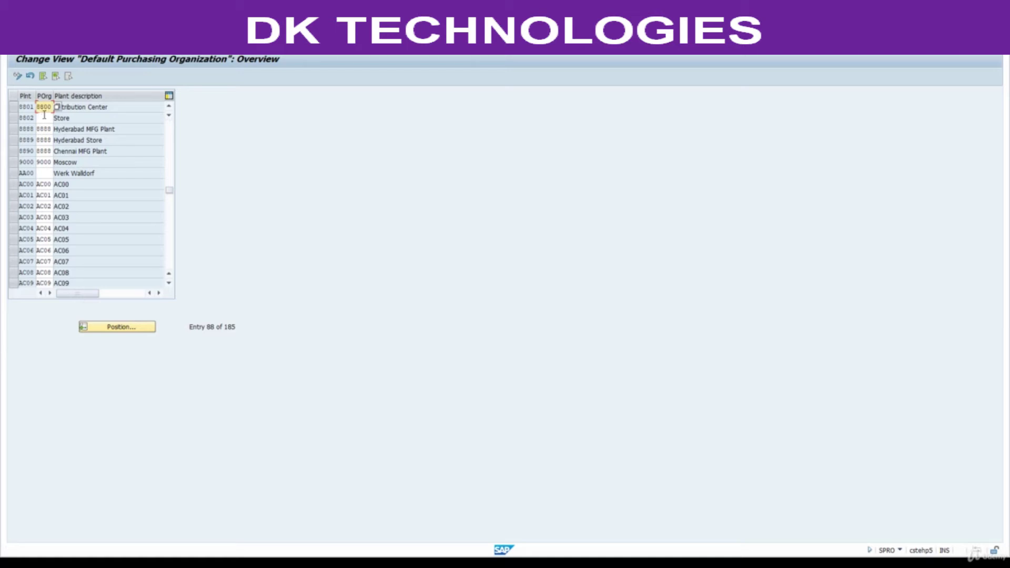
left_click(44, 116)
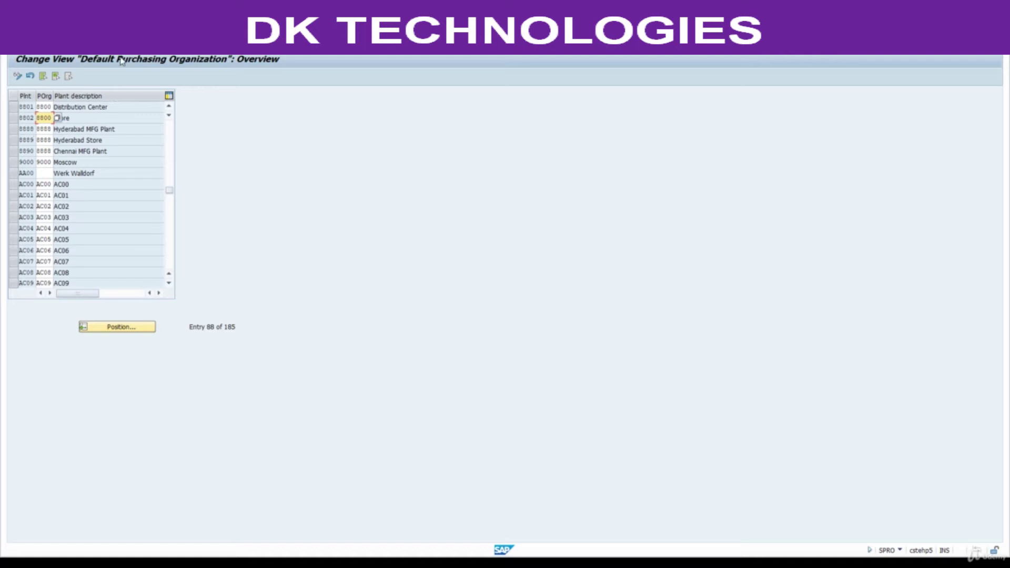
key("ctrl+s")
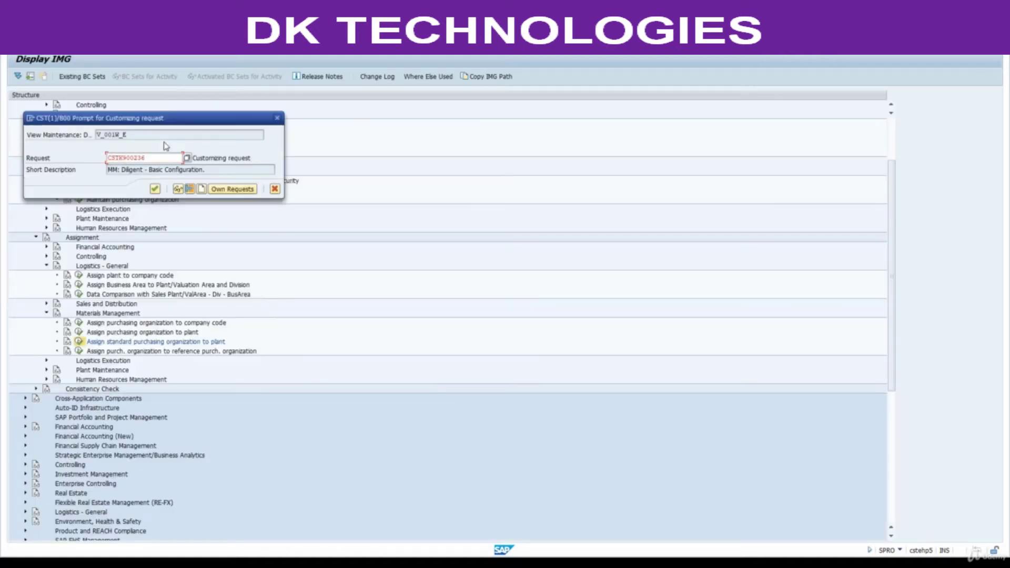
key("Return")
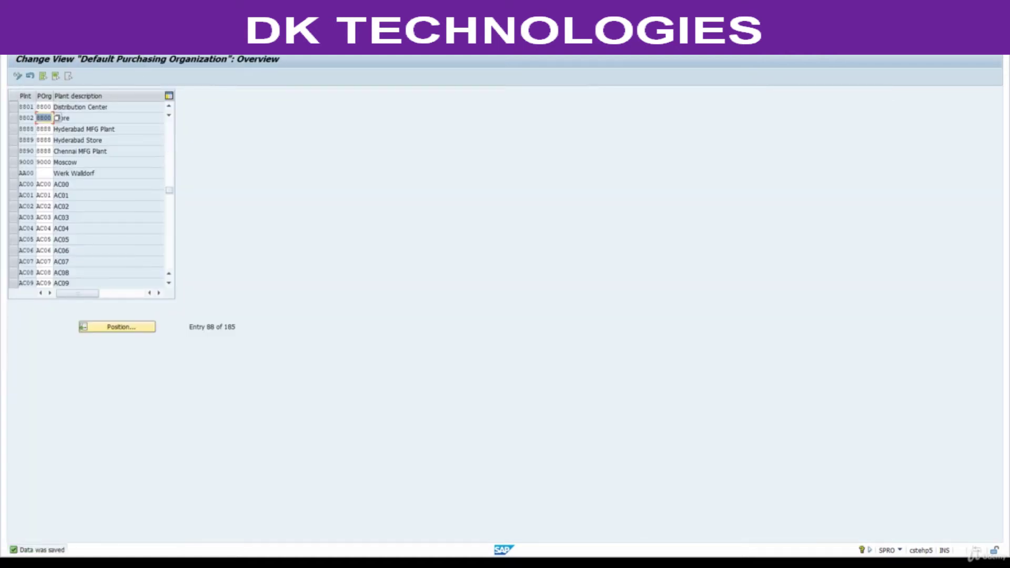
key("F3")
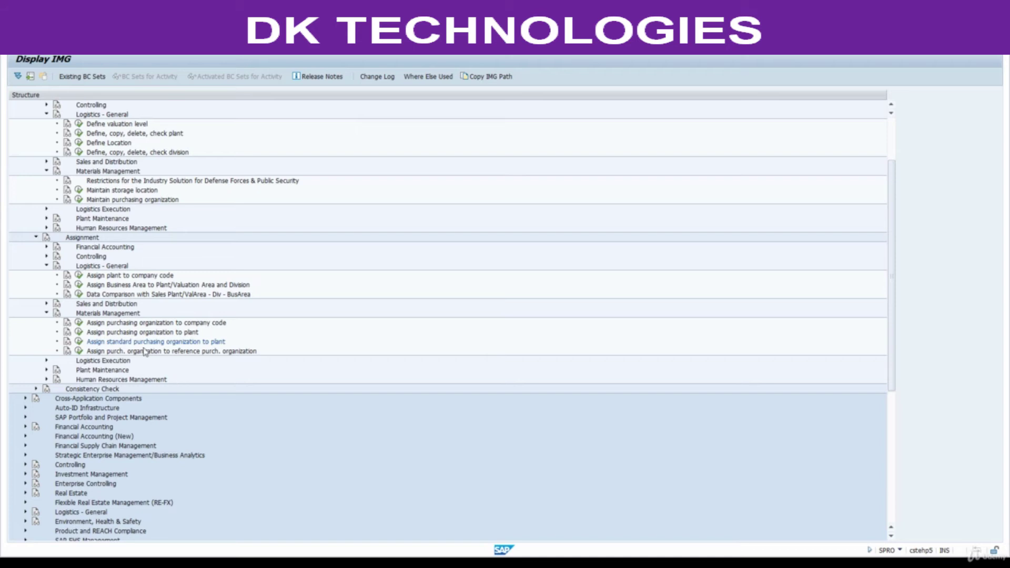
Step: View the existing assignments of purchasing organizations to reference purchasing organizations and return to the implementation guide
left_click(79, 351)
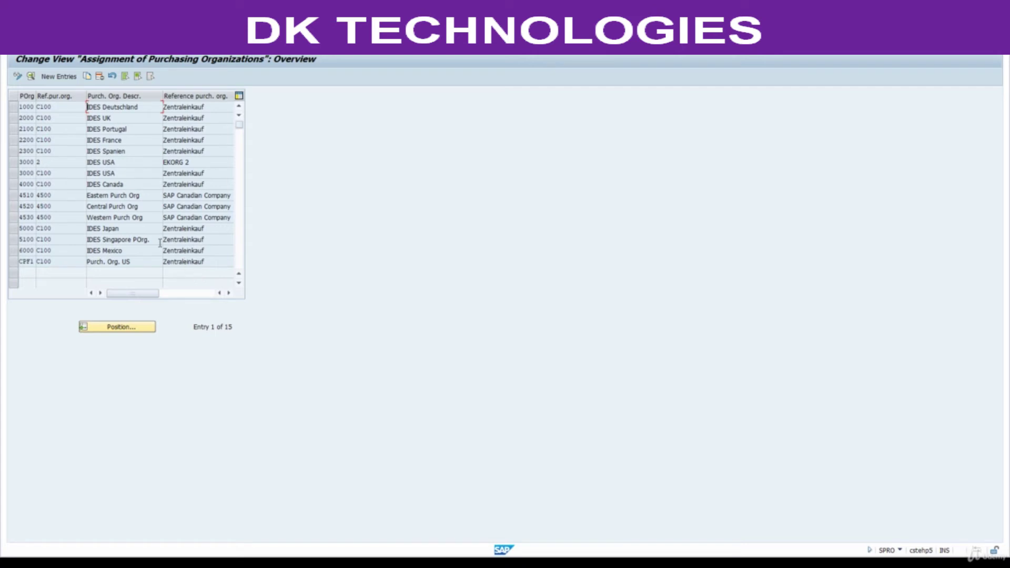
left_click_drag(56, 111, 35, 108)
key("F3")
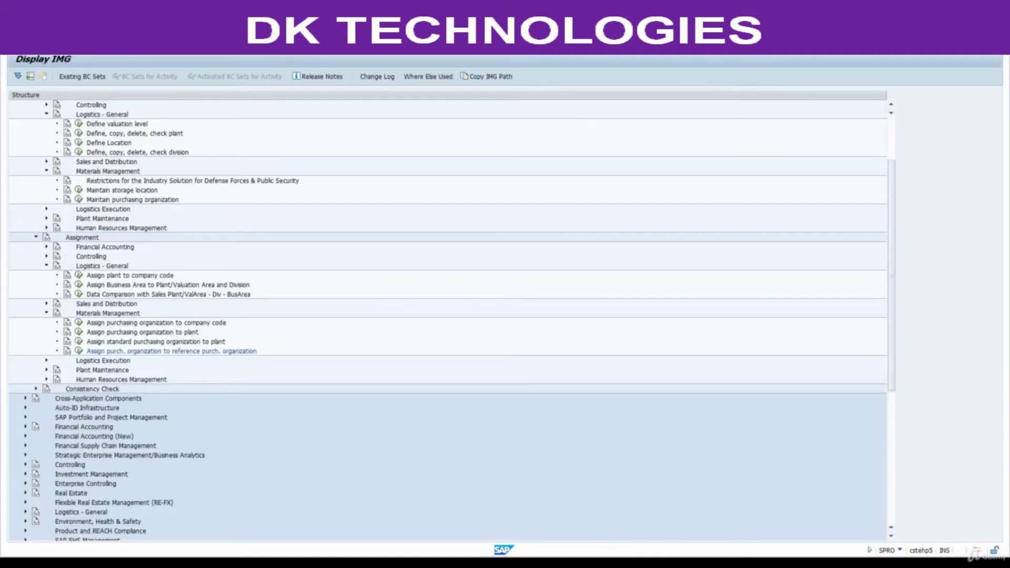
Step: Switch to the PDF notes and read the section on maintaining company codes for Materials Management
key("alt+Tab")
scroll(502, 425, "down", 1)
scroll(502, 425, "down", 5)
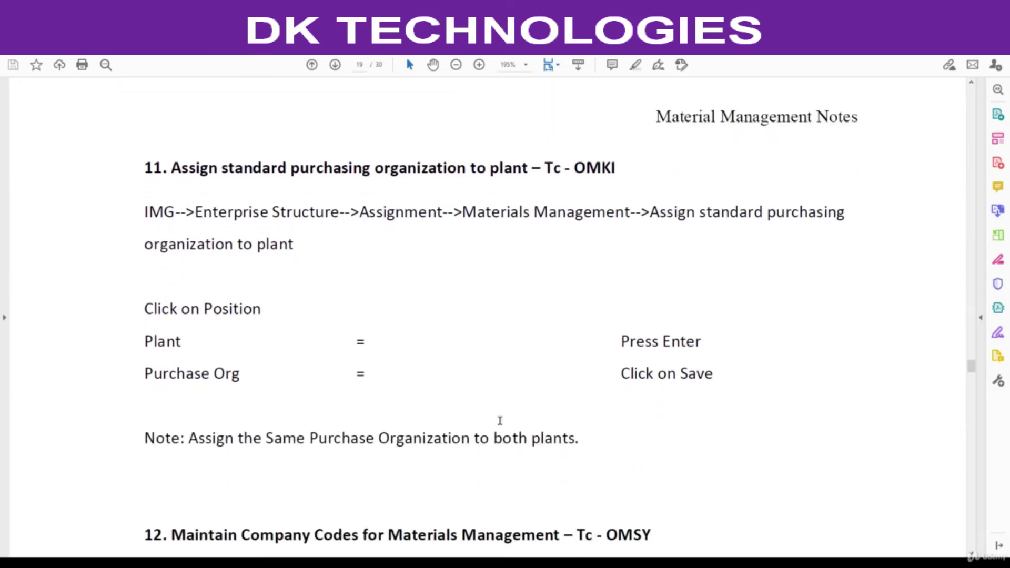
scroll(500, 421, "down", 5)
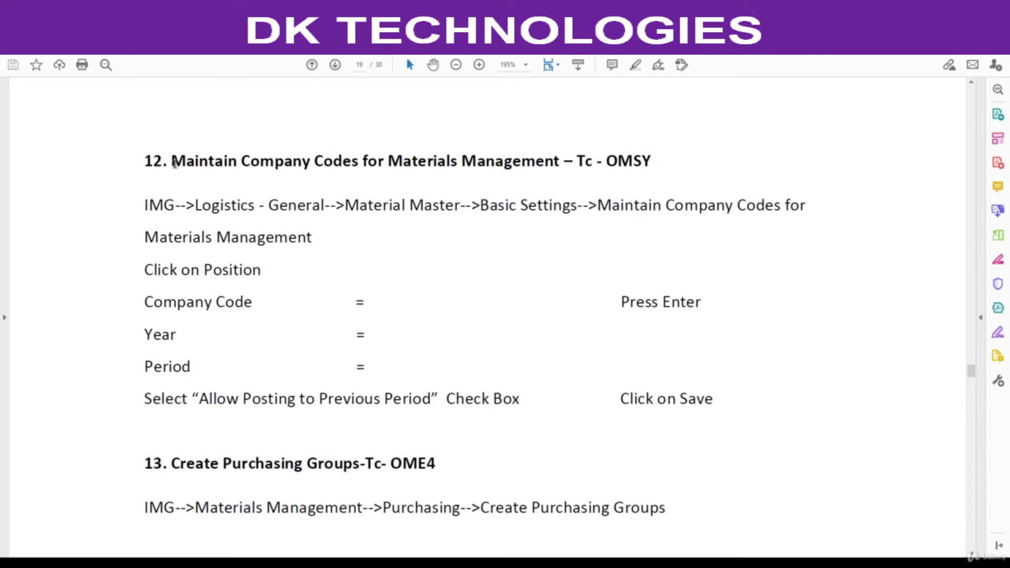
Step: Check the company code section in the notes, switch to SAP, leave the valuation area view and open transaction OMSY
left_click_drag(173, 161, 654, 158)
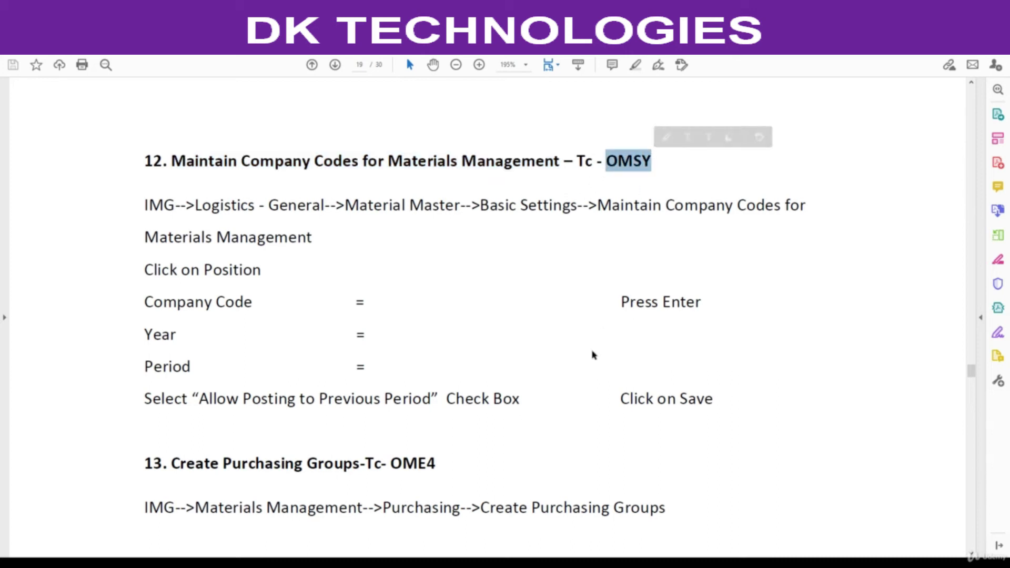
mouse_move(562, 556)
mouse_move(619, 511)
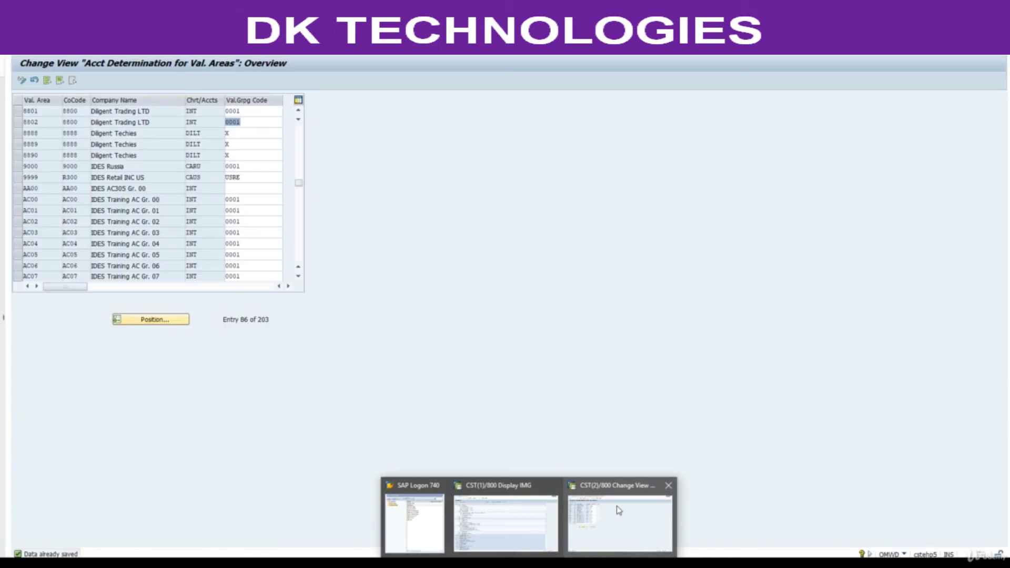
left_click(616, 506)
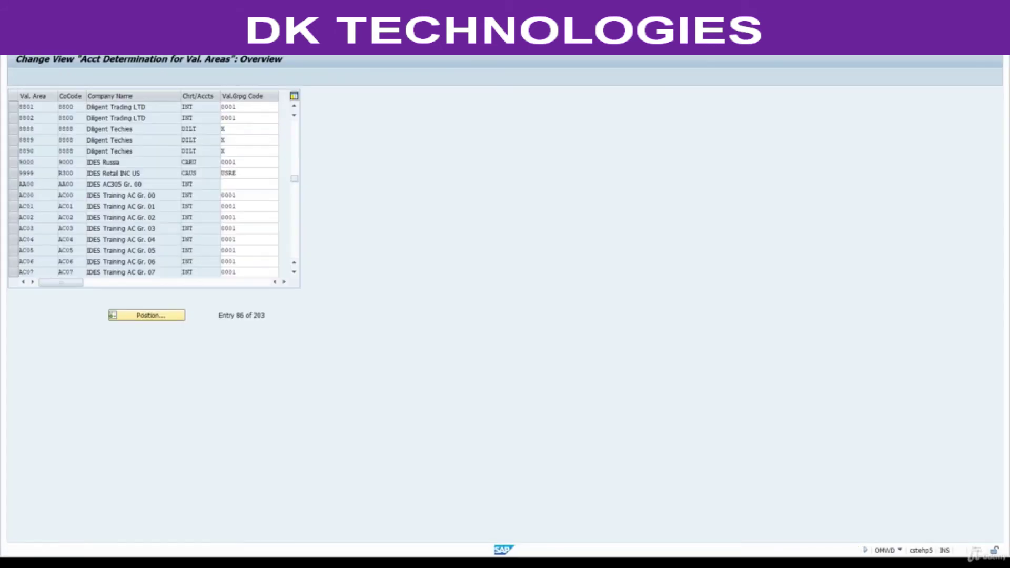
key("F3")
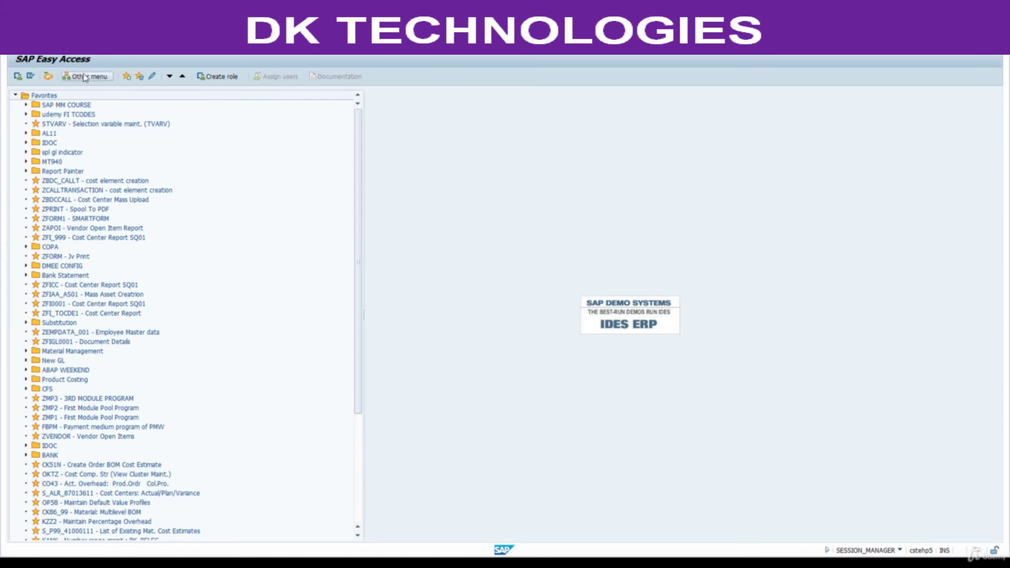
key("Return")
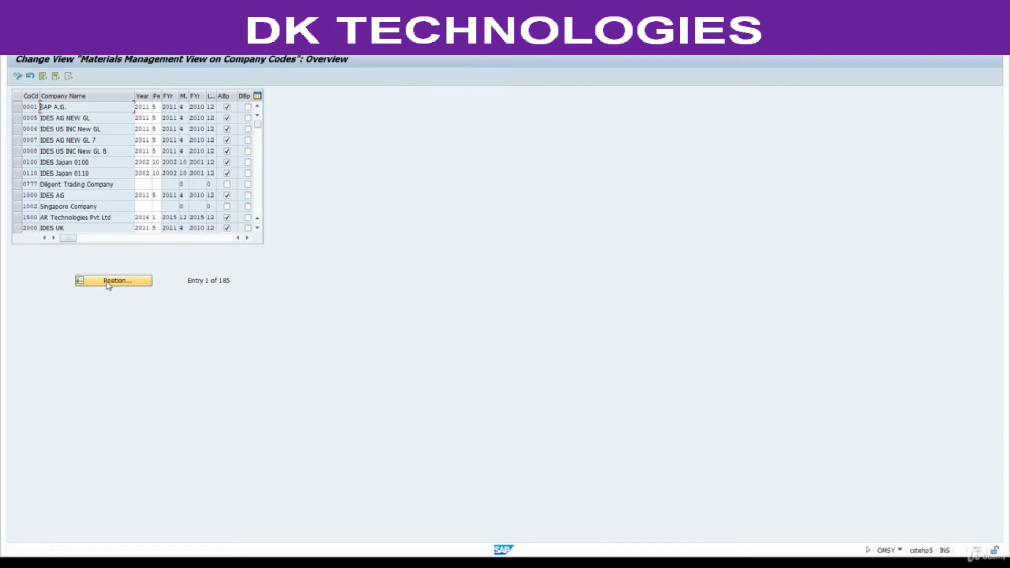
Step: Locate company code 8800, set its year to 2020 and period to 10, and save
left_click(108, 284)
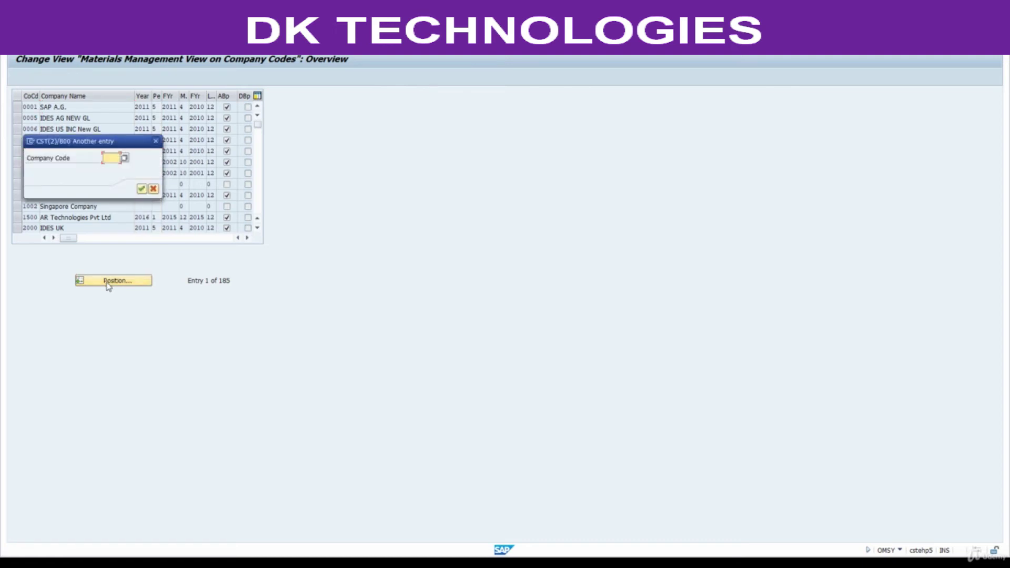
type("8800")
key("Return")
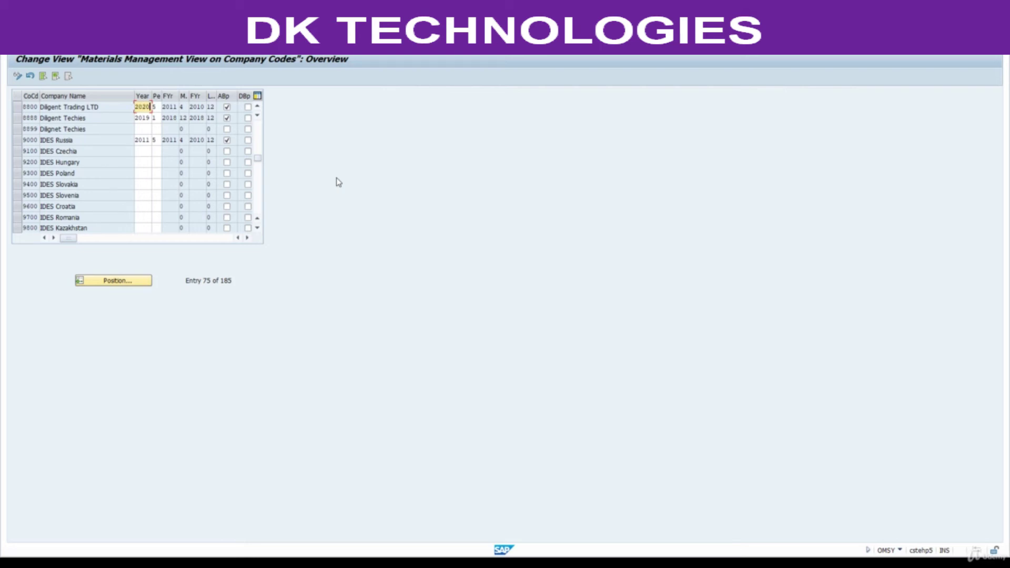
key("Tab")
type("10")
key("shift+Tab")
left_click(160, 108)
left_click(142, 108)
left_click(157, 108)
key("ctrl+s")
left_click(155, 189)
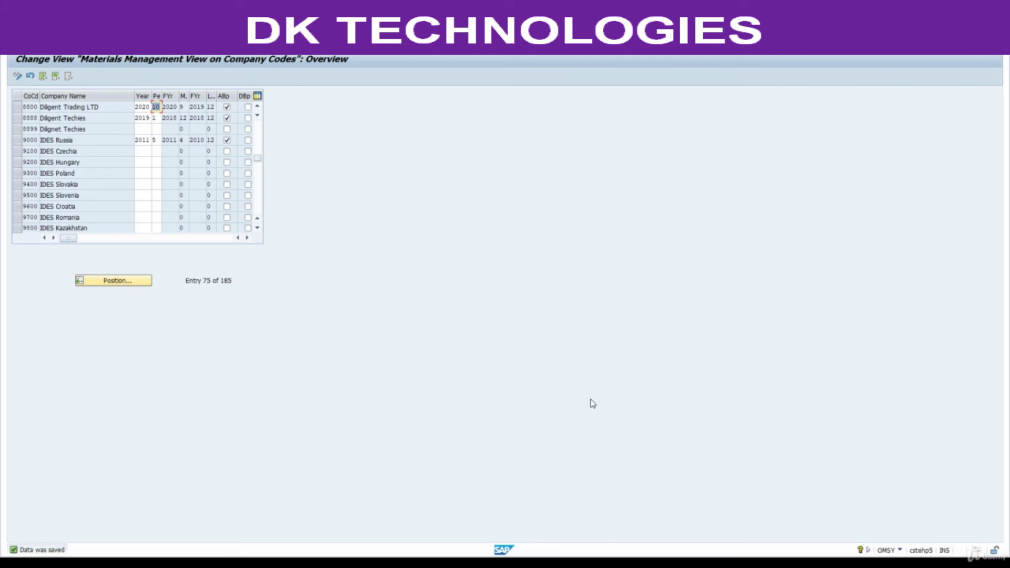
Step: Switch to the PDF notes and read the section on creating purchasing groups, including its transaction code
left_click(604, 557)
scroll(567, 432, "down", 5)
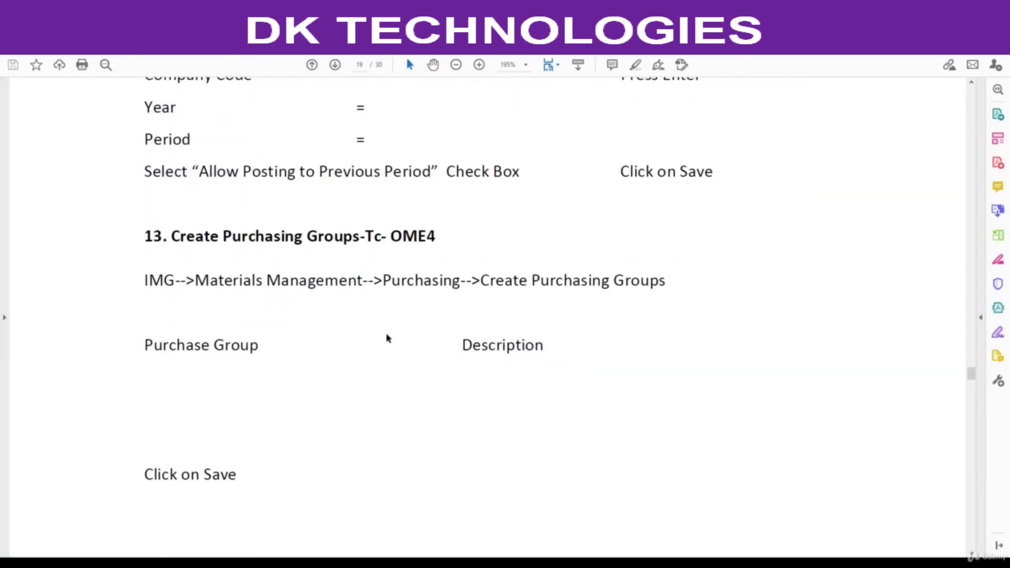
left_click_drag(172, 238, 360, 241)
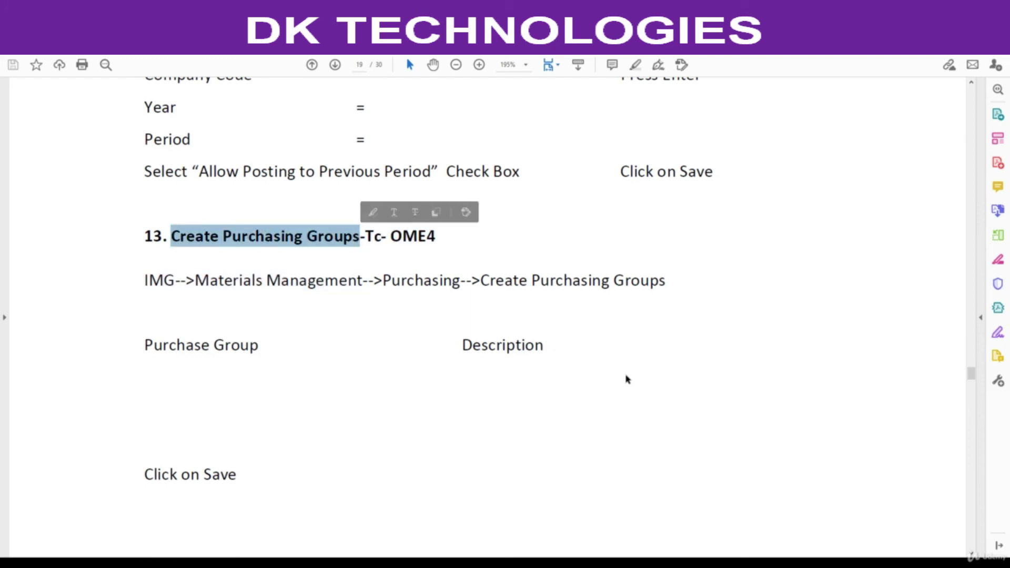
left_click_drag(391, 236, 442, 236)
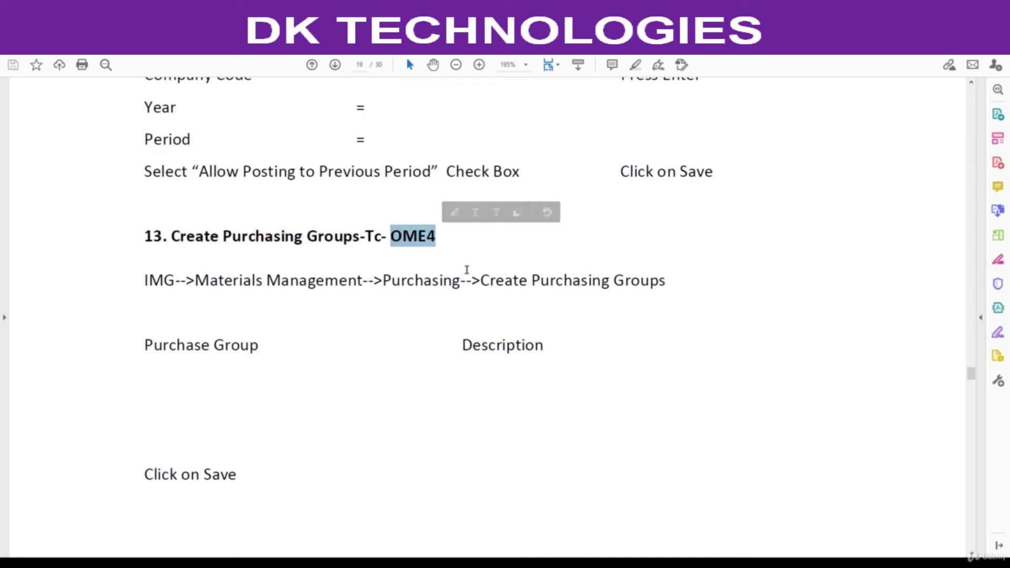
Step: Return to SAP, leave the company code view and open the purchasing groups overview with transaction OME4
key("alt+Tab")
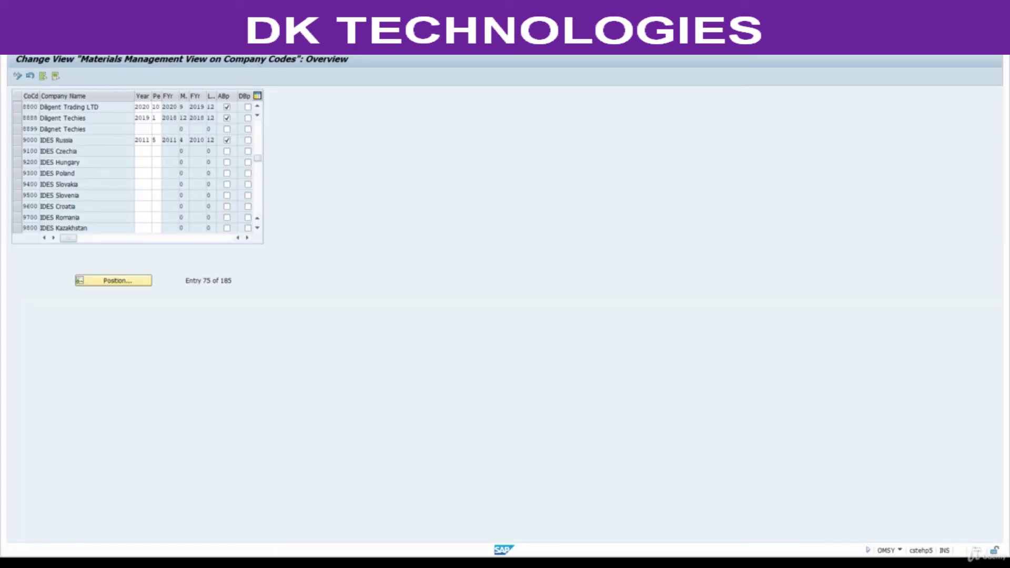
key("F3")
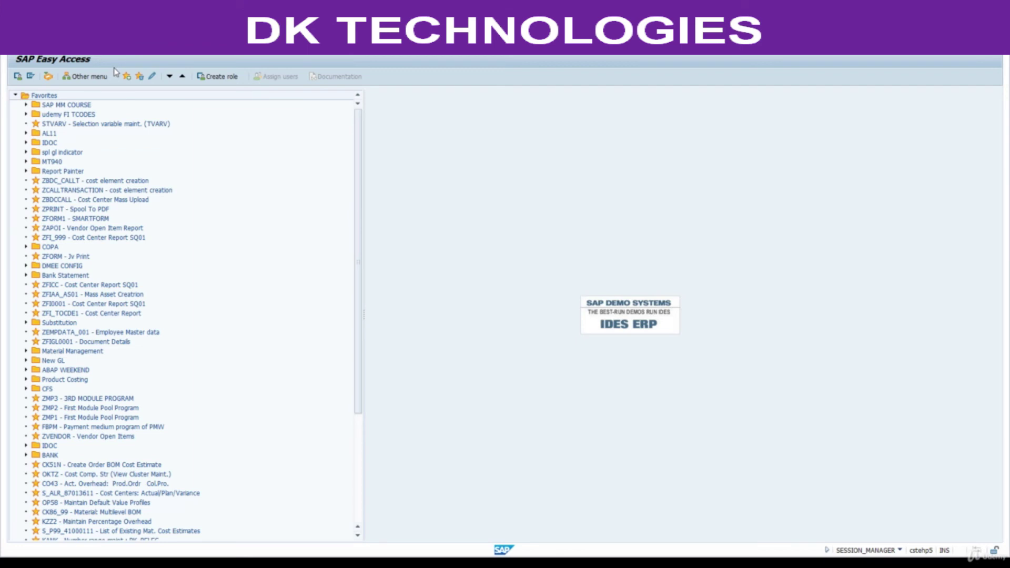
key("Return")
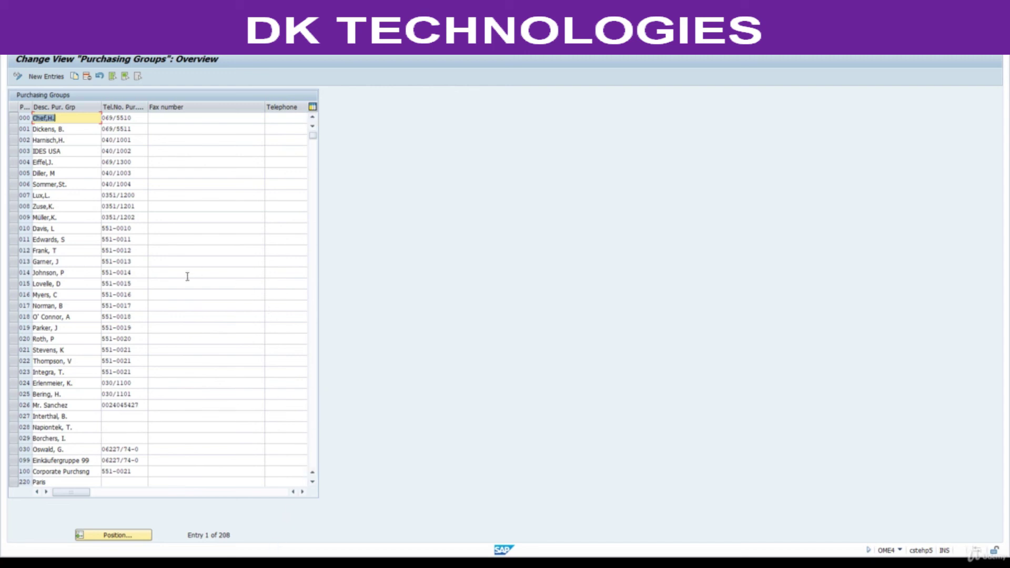
Step: Start new entries and add purchasing group 880 with the description Bath
left_click(47, 77)
type("00")
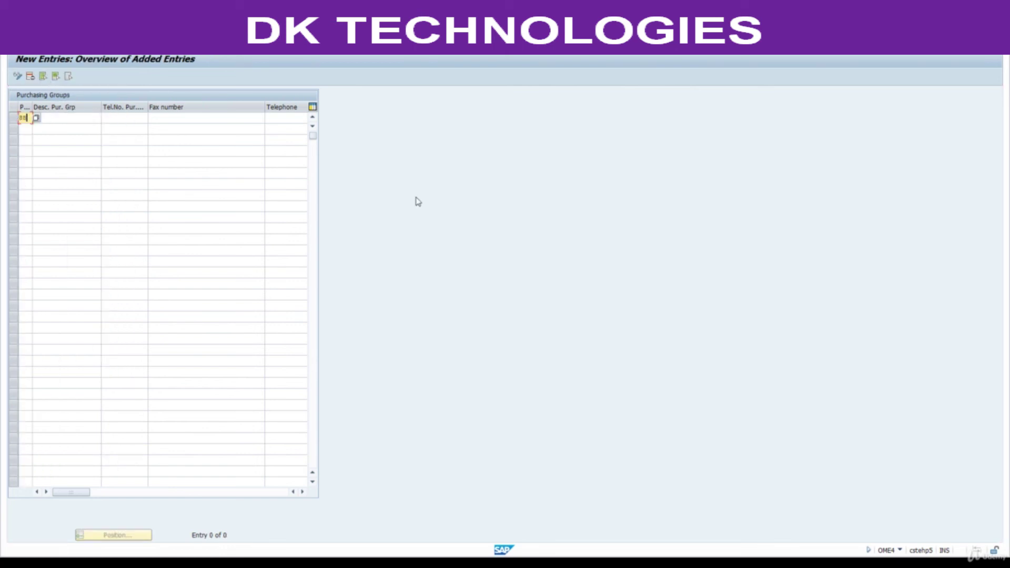
key("BackSpace")
key("Tab")
type("Bath")
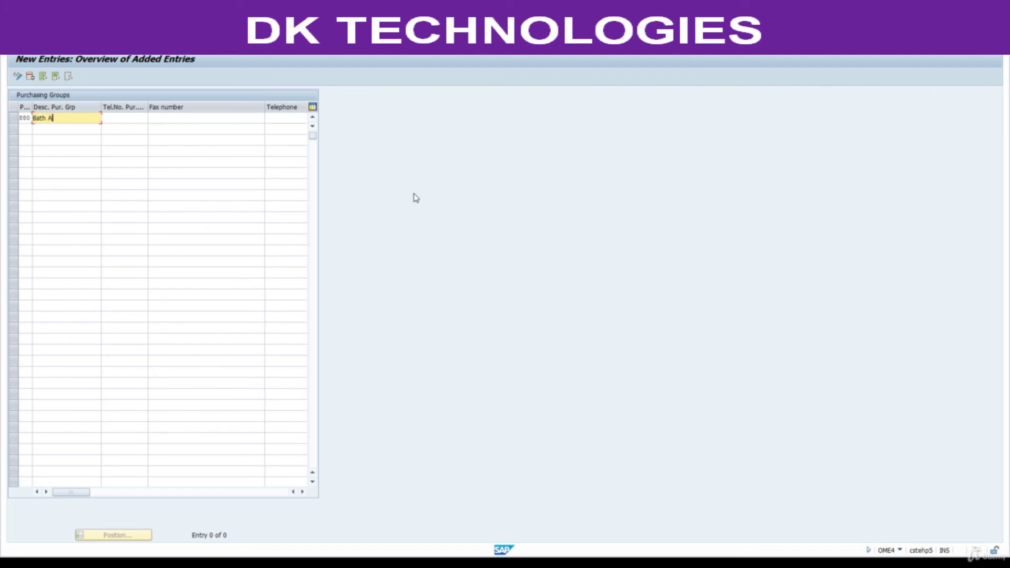
Step: Add purchasing groups 881 Lighting and 882 Tile, and save the new entries
left_click(27, 128)
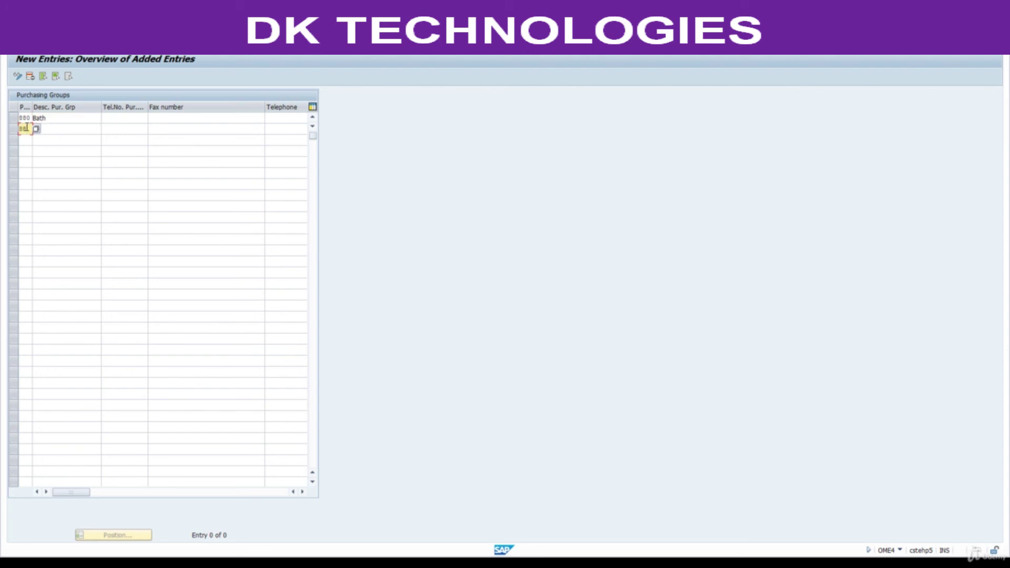
type("881")
key("Tab")
type("Lighting")
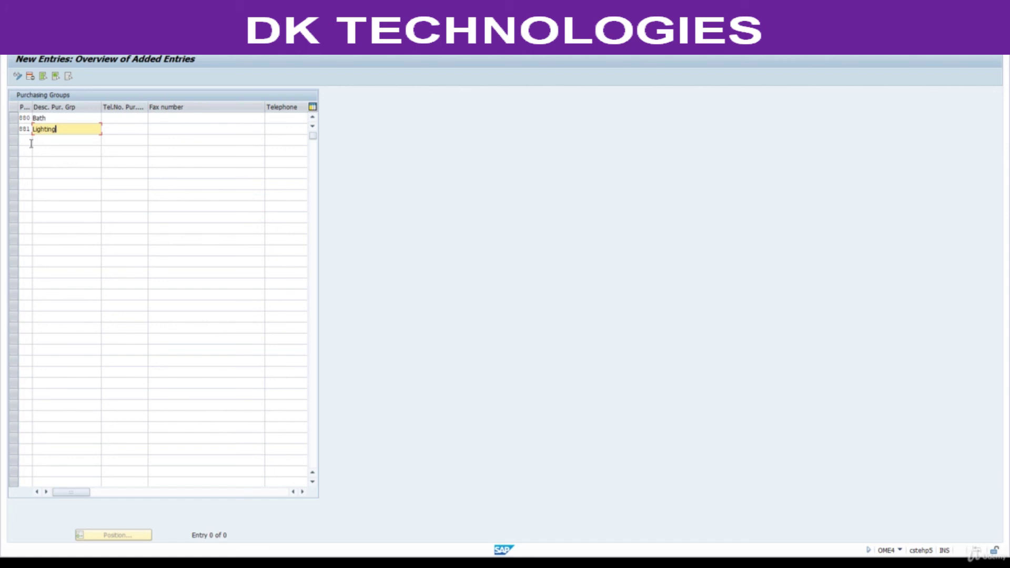
left_click(30, 140)
type("882")
key("Tab")
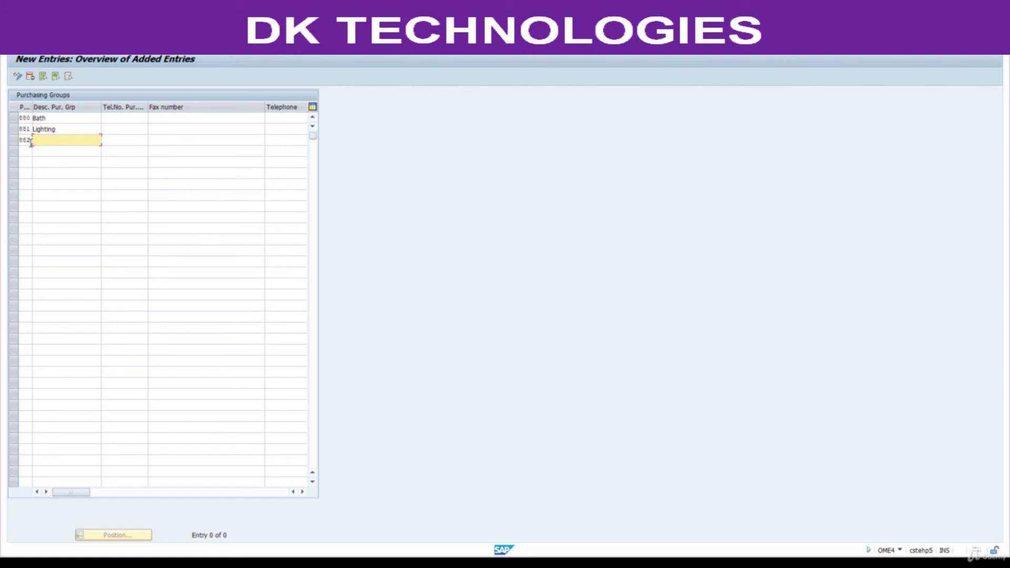
type("Tile")
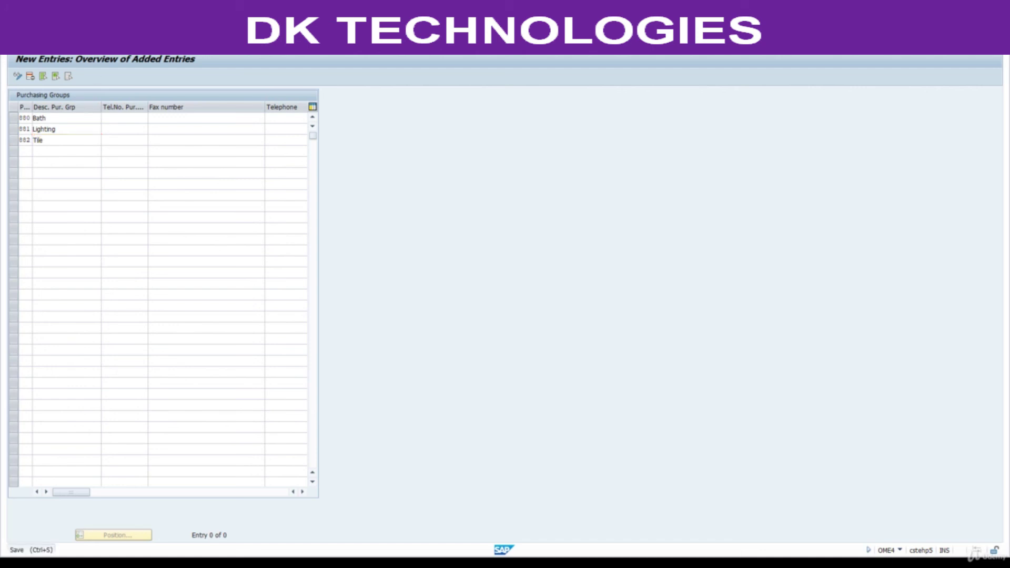
key("ctrl+s")
left_click(155, 190)
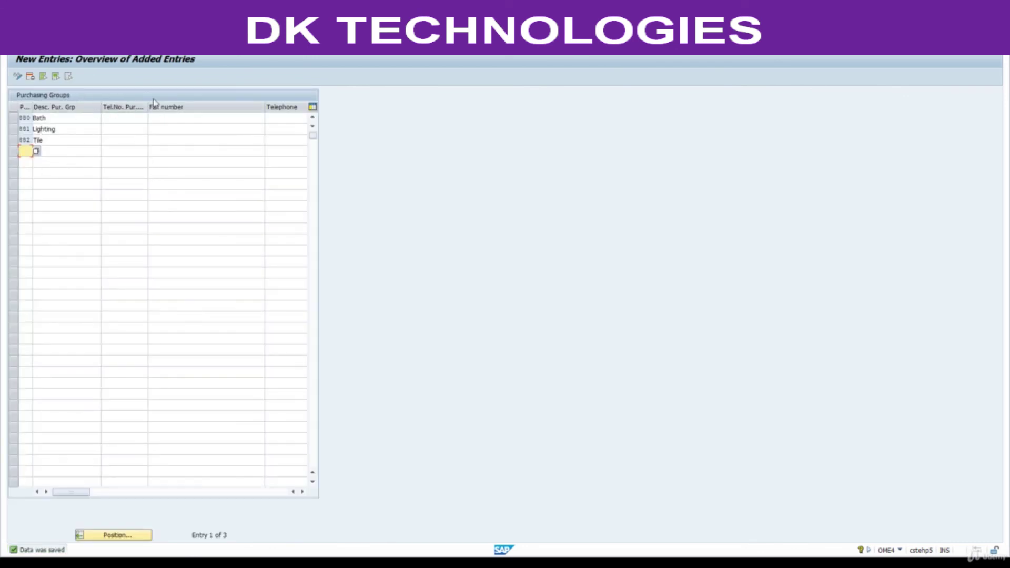
Step: Go through the three new purchasing groups and change the description of group 882 to Tiles
left_click(15, 119)
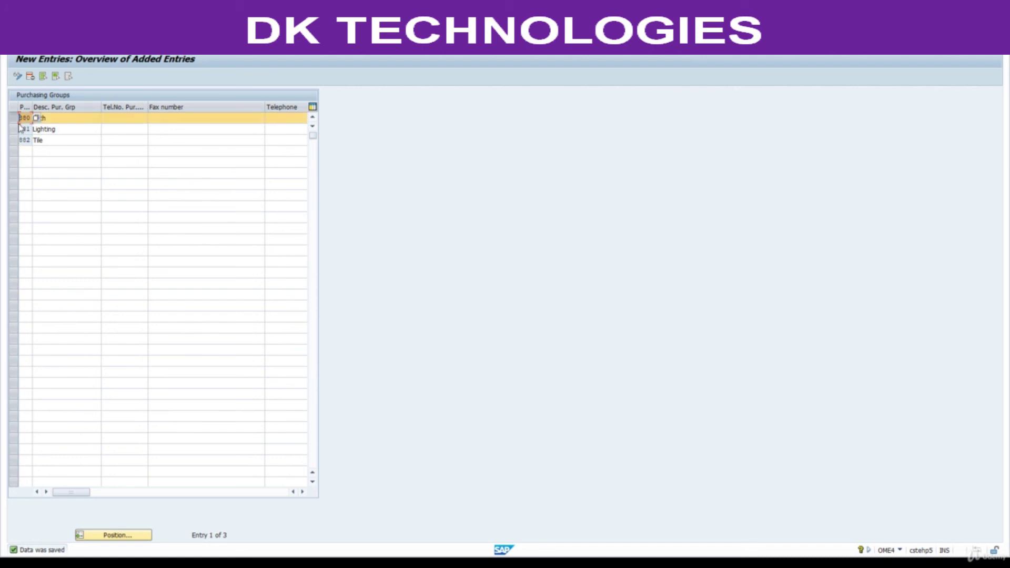
left_click(62, 118)
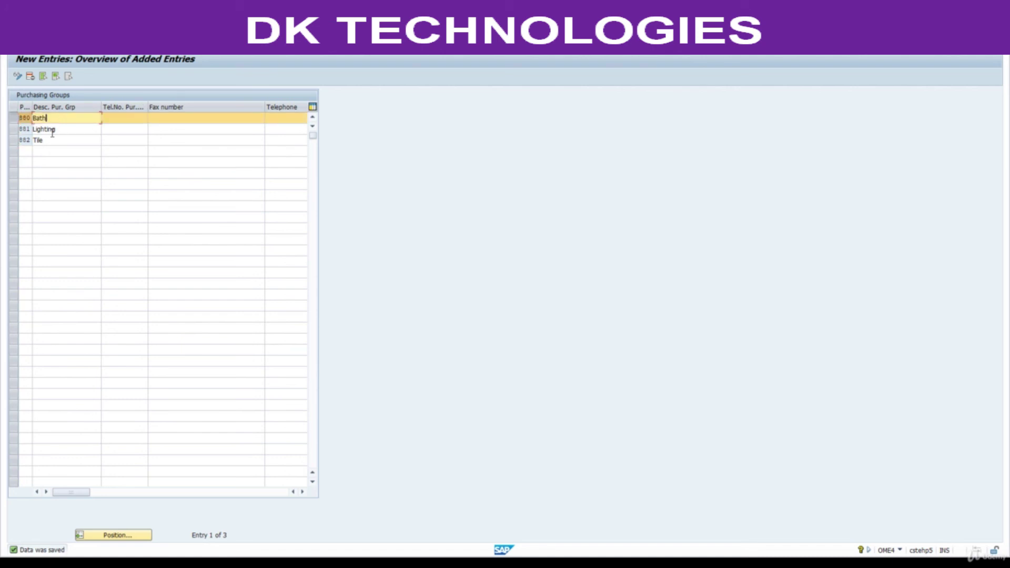
left_click(15, 129)
left_click(64, 130)
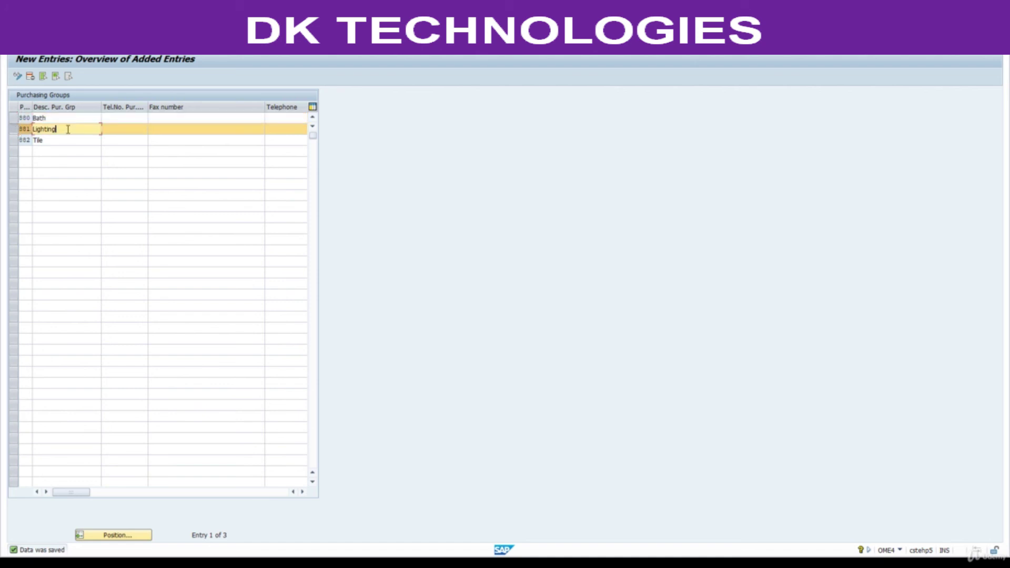
left_click(15, 131)
left_click(14, 141)
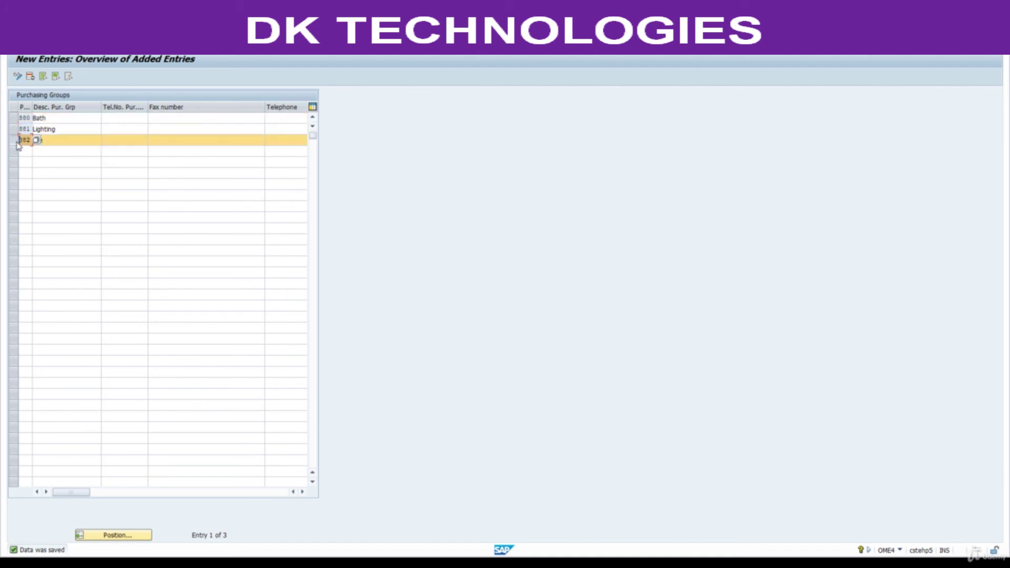
left_click(50, 139)
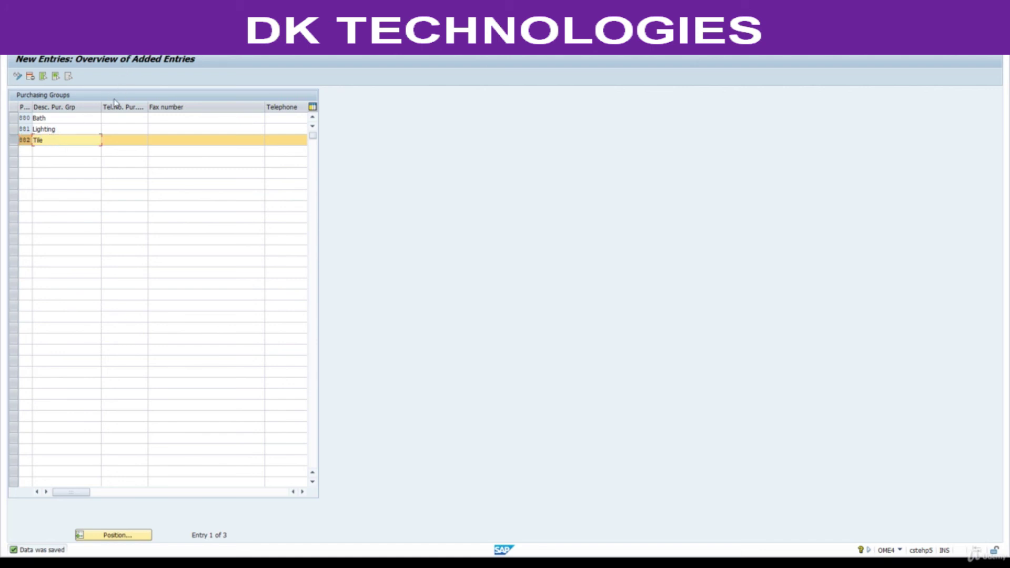
type("s")
key("Return")
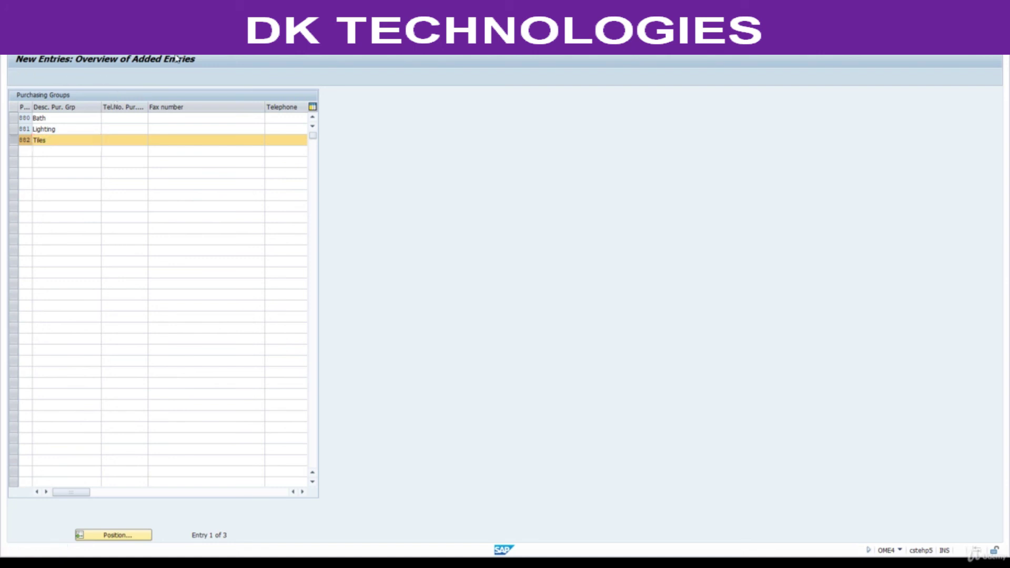
Step: Switch to the PDF notes and move on to the section on assigning the company code to a controlling area
key("alt+Tab")
scroll(484, 392, "down", 3)
scroll(485, 392, "down", 4)
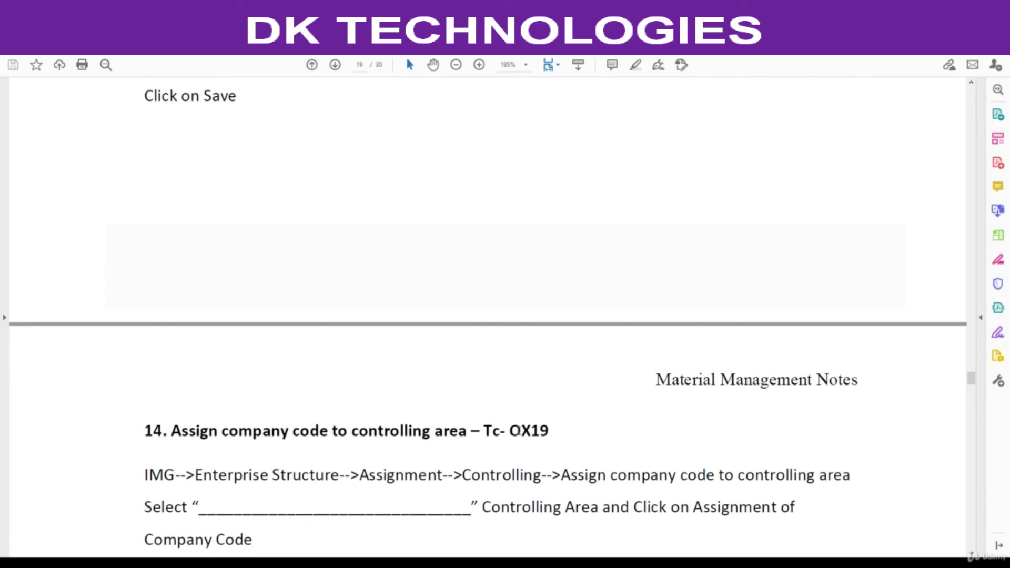